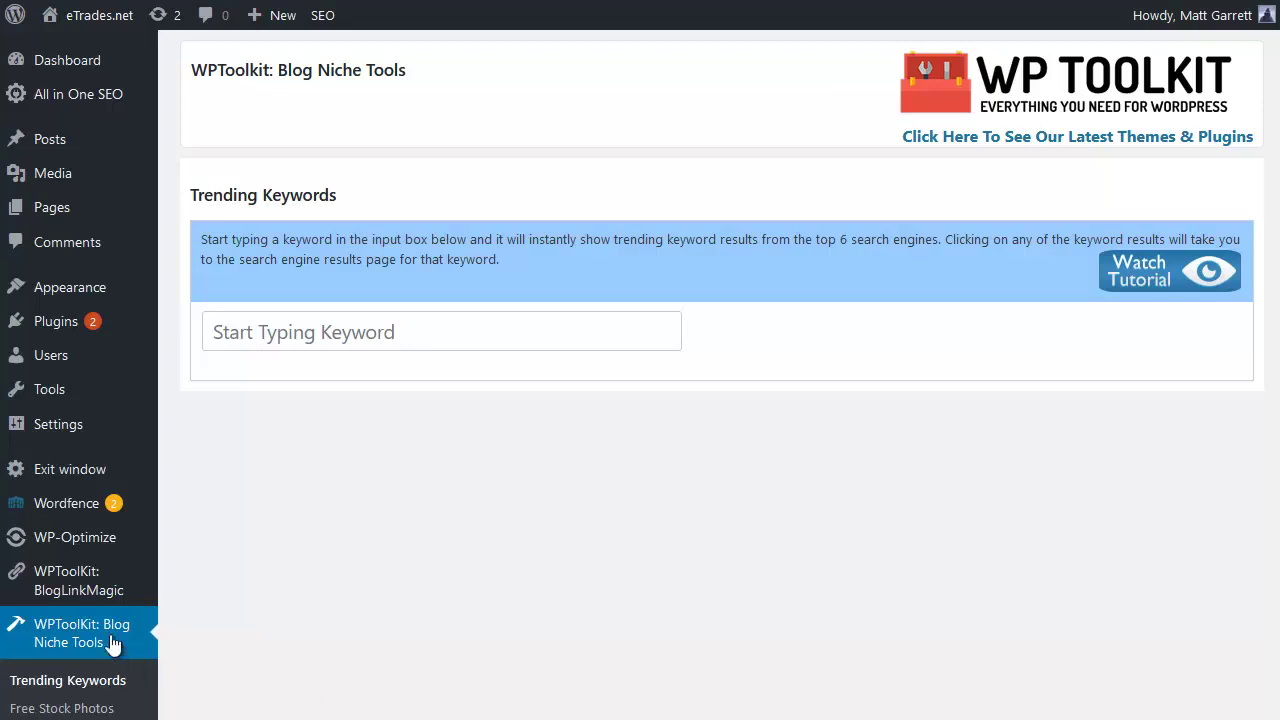
Choose Finance-Articles.zip in the Bulk Article Importer and upload it for processing.
scroll(40, 680, "down", 3)
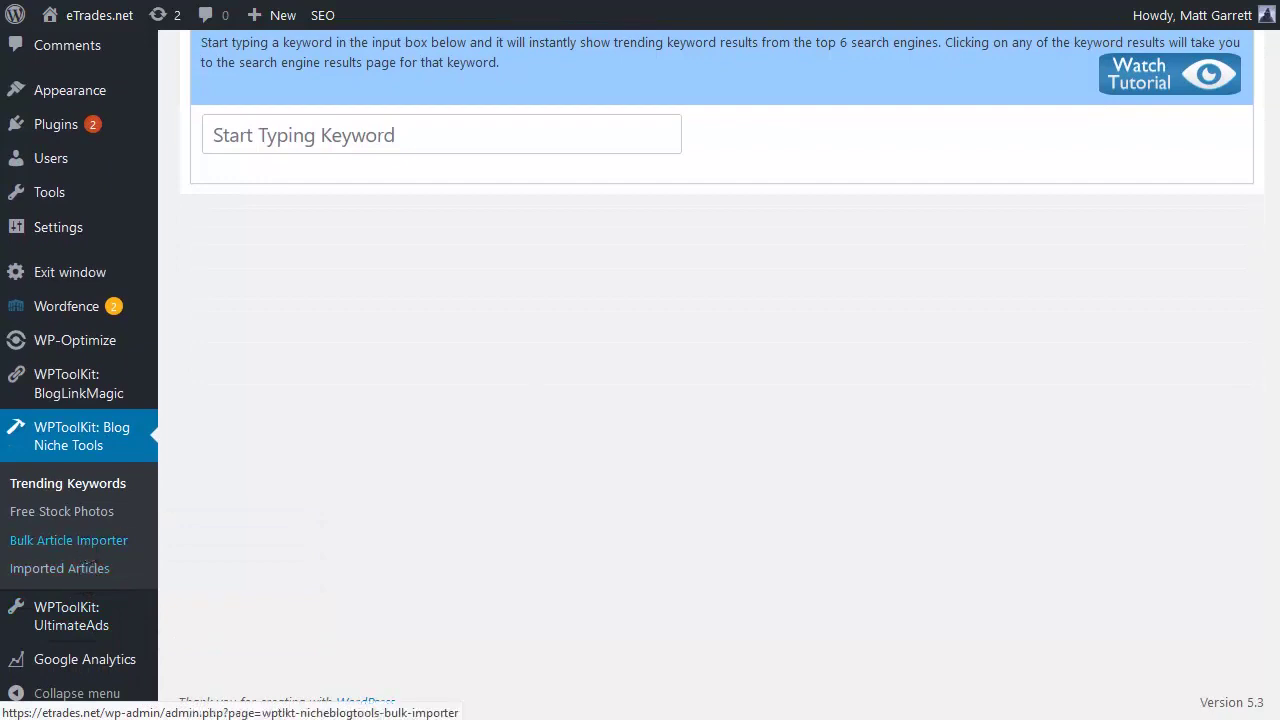
left_click(87, 549)
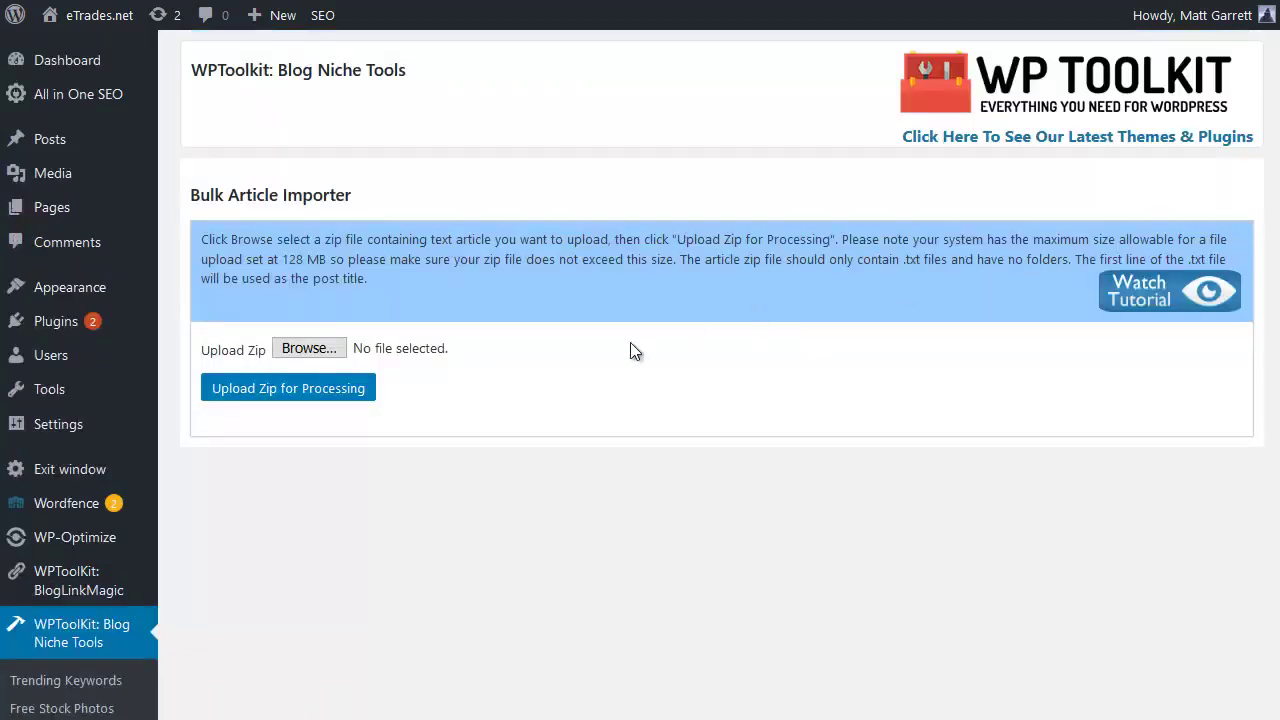
left_click(320, 350)
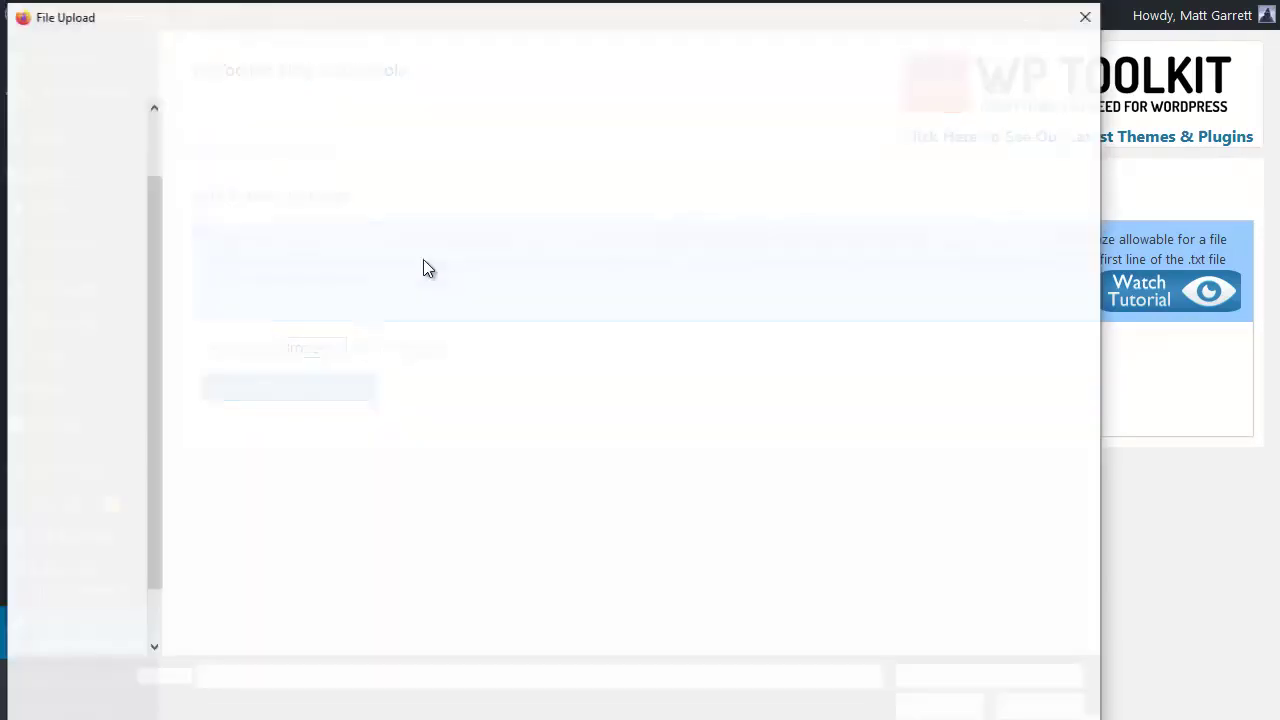
left_click(289, 152)
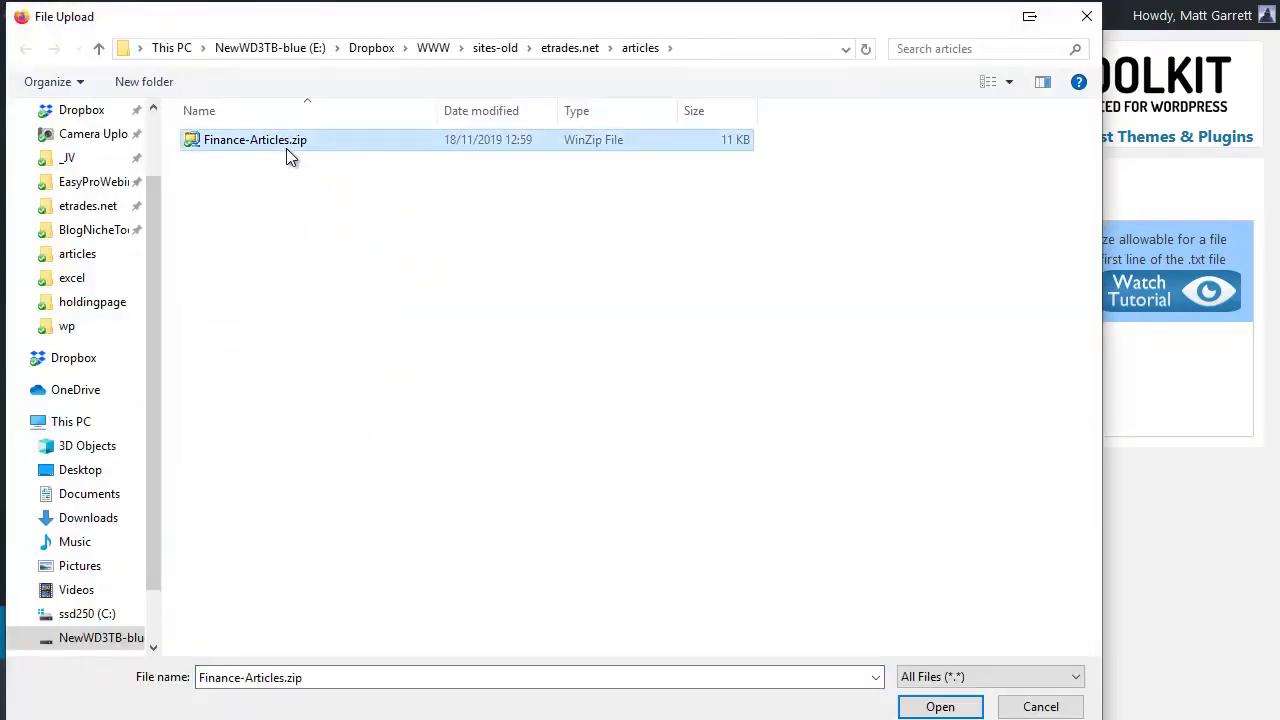
left_click(940, 707)
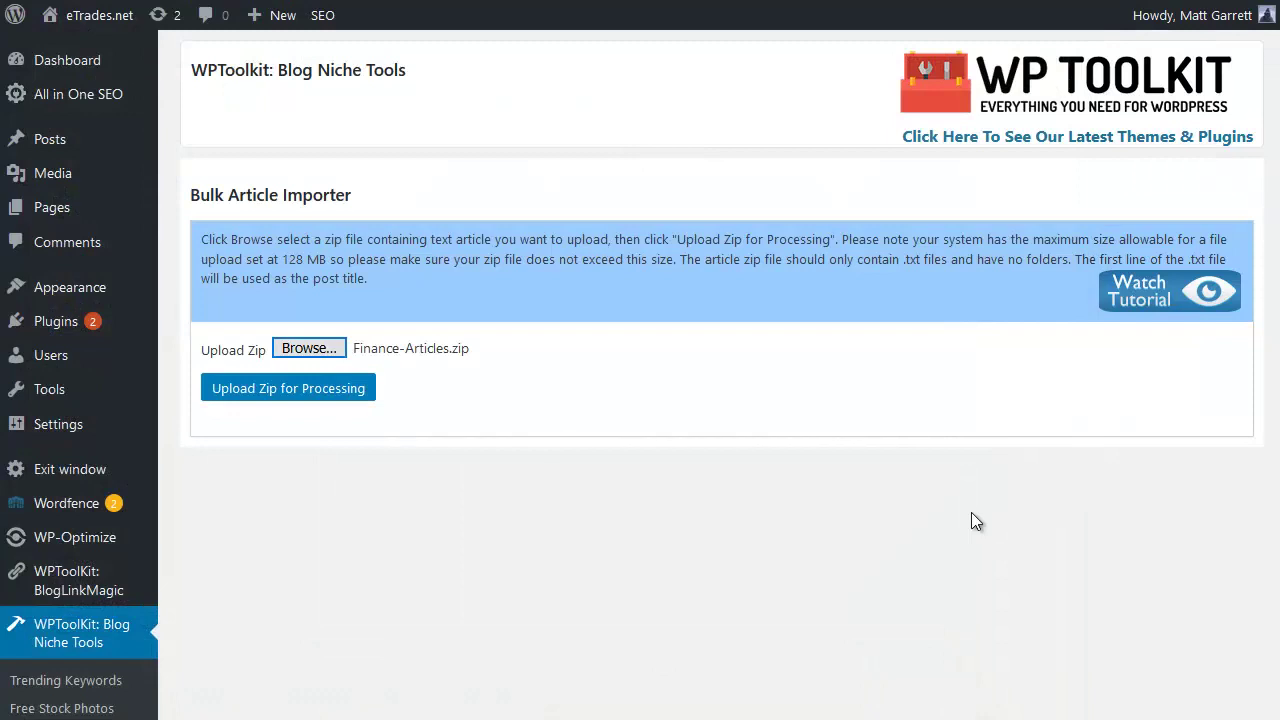
left_click(279, 396)
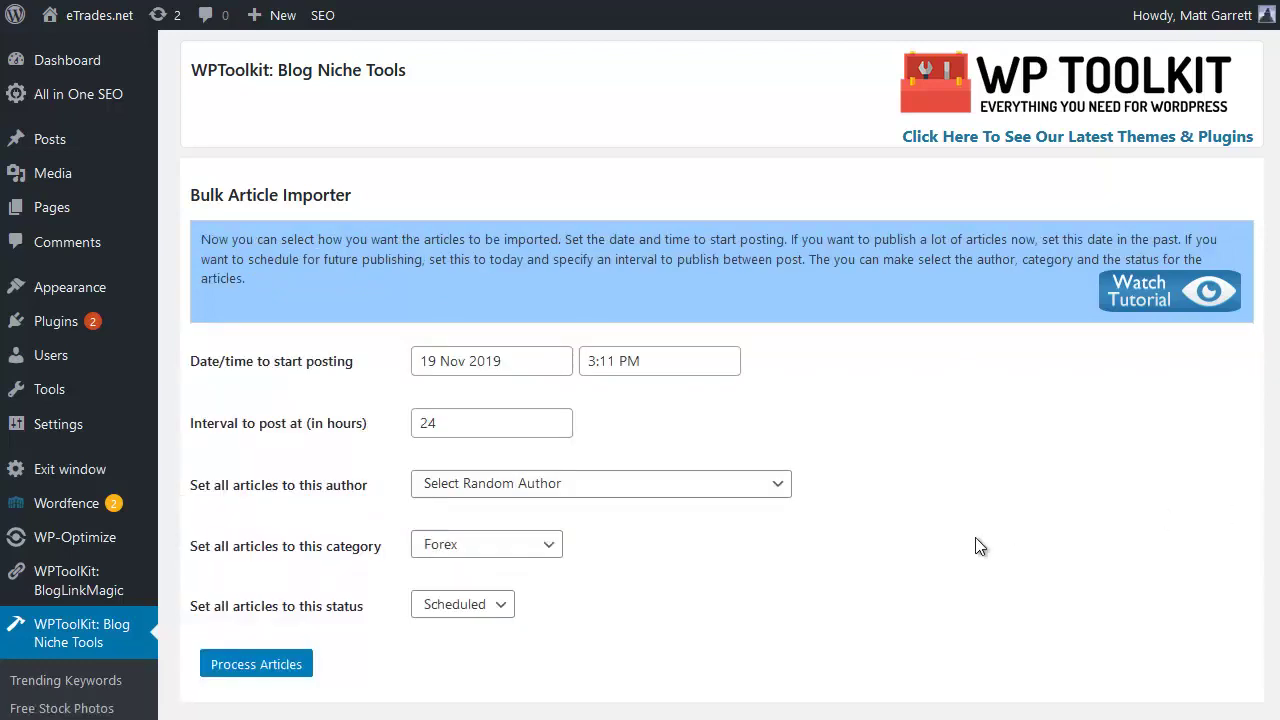
Process the articles as Scheduled Forex posts, one every 24 hours, with random authors.
left_click(501, 619)
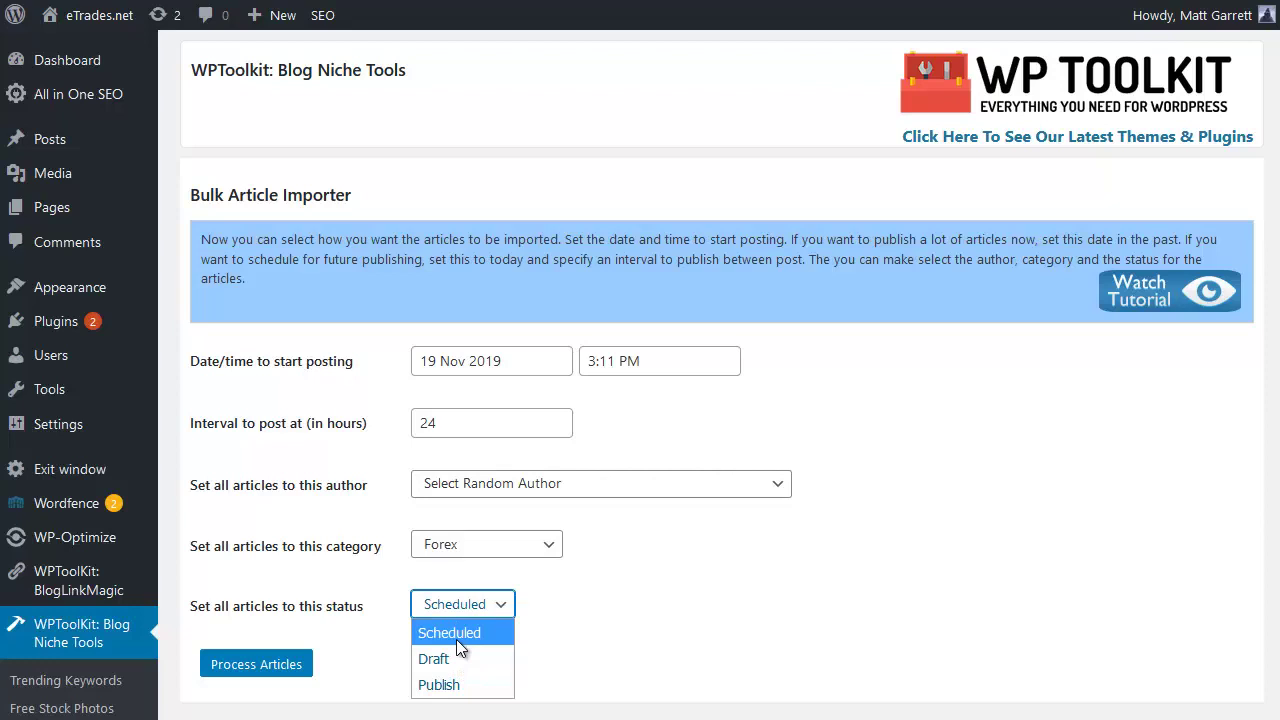
left_click(655, 590)
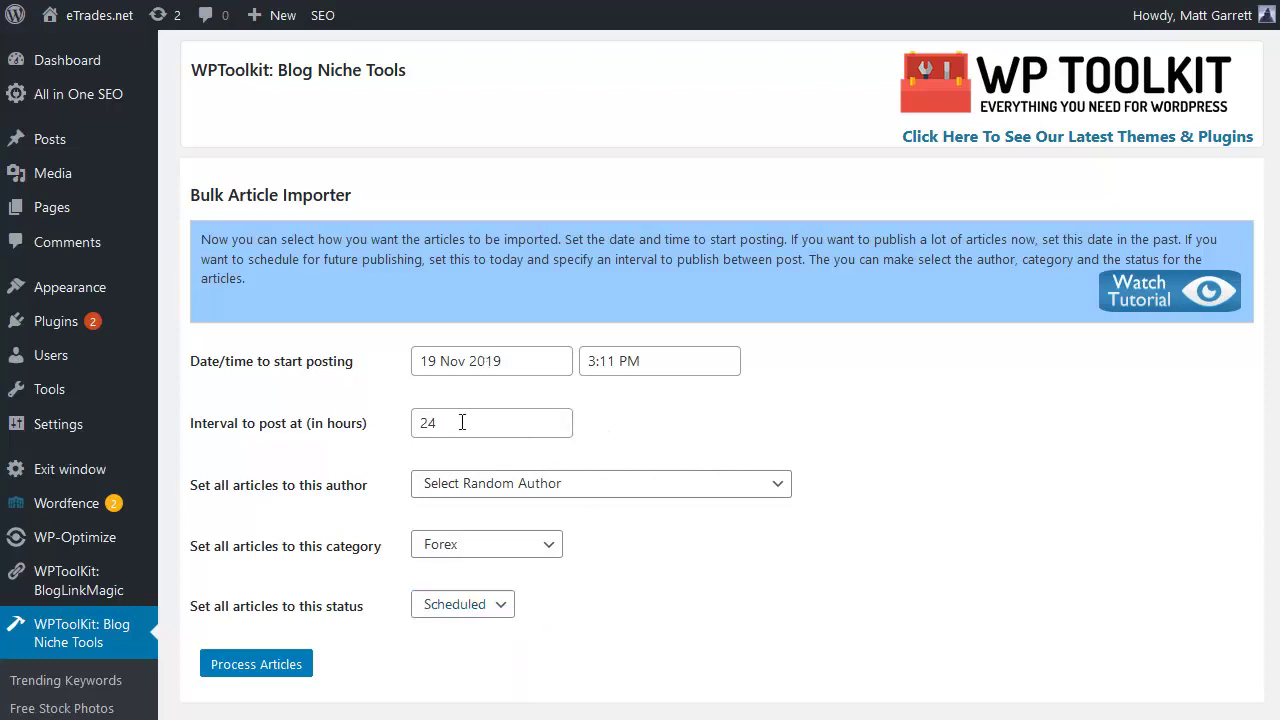
left_click(462, 422)
left_click(490, 484)
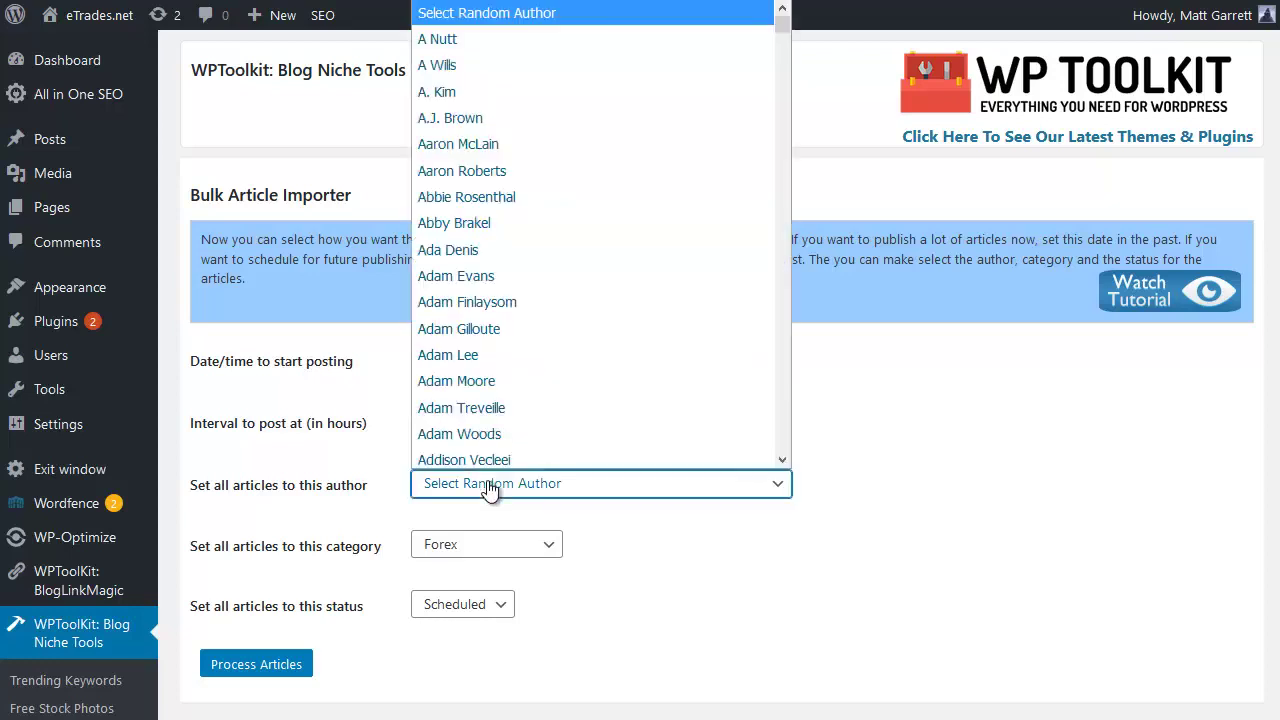
left_click(929, 465)
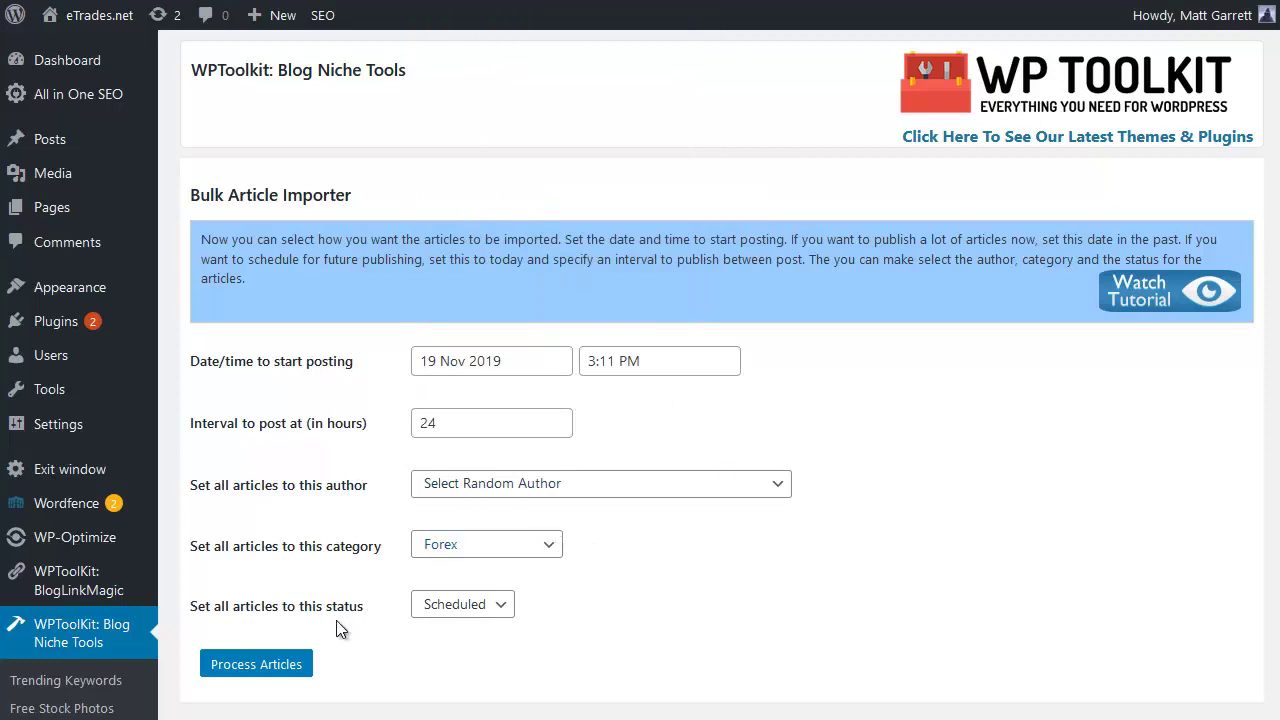
left_click(290, 664)
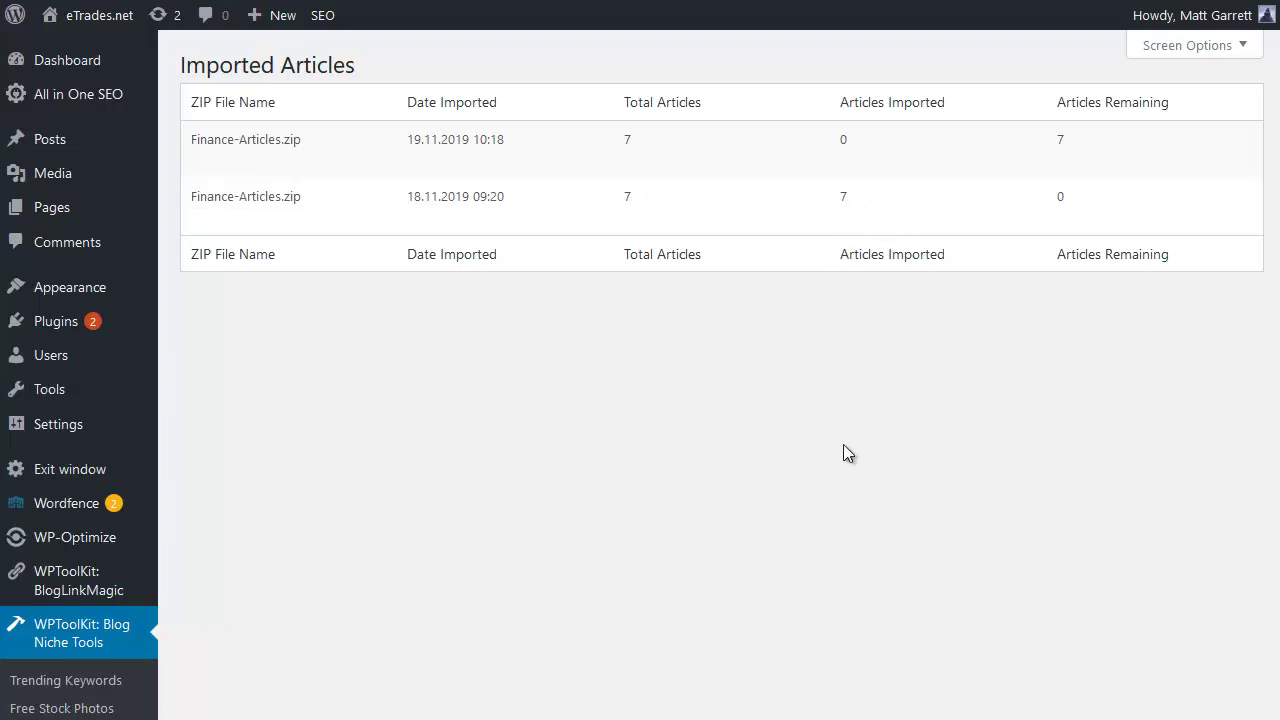
Open Posts > All Posts and scroll through the newly imported Forex articles.
mouse_move(49, 142)
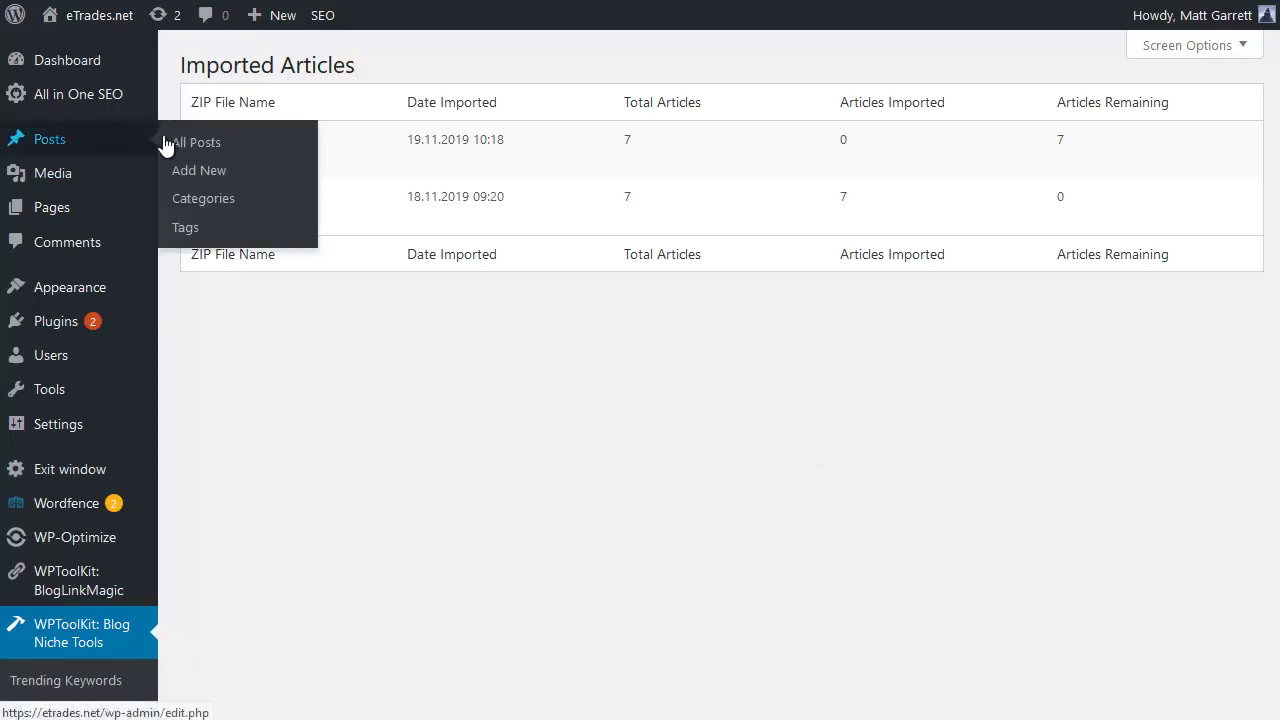
left_click(198, 143)
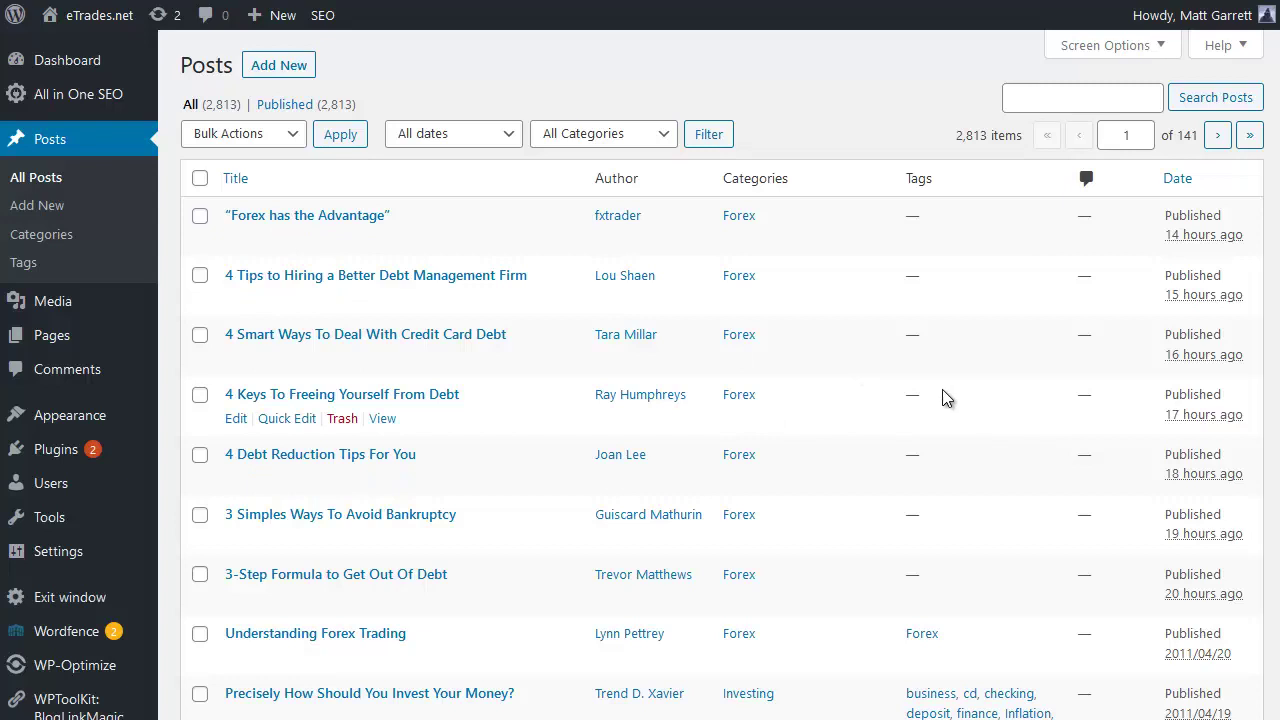
scroll(730, 412, "down", 1)
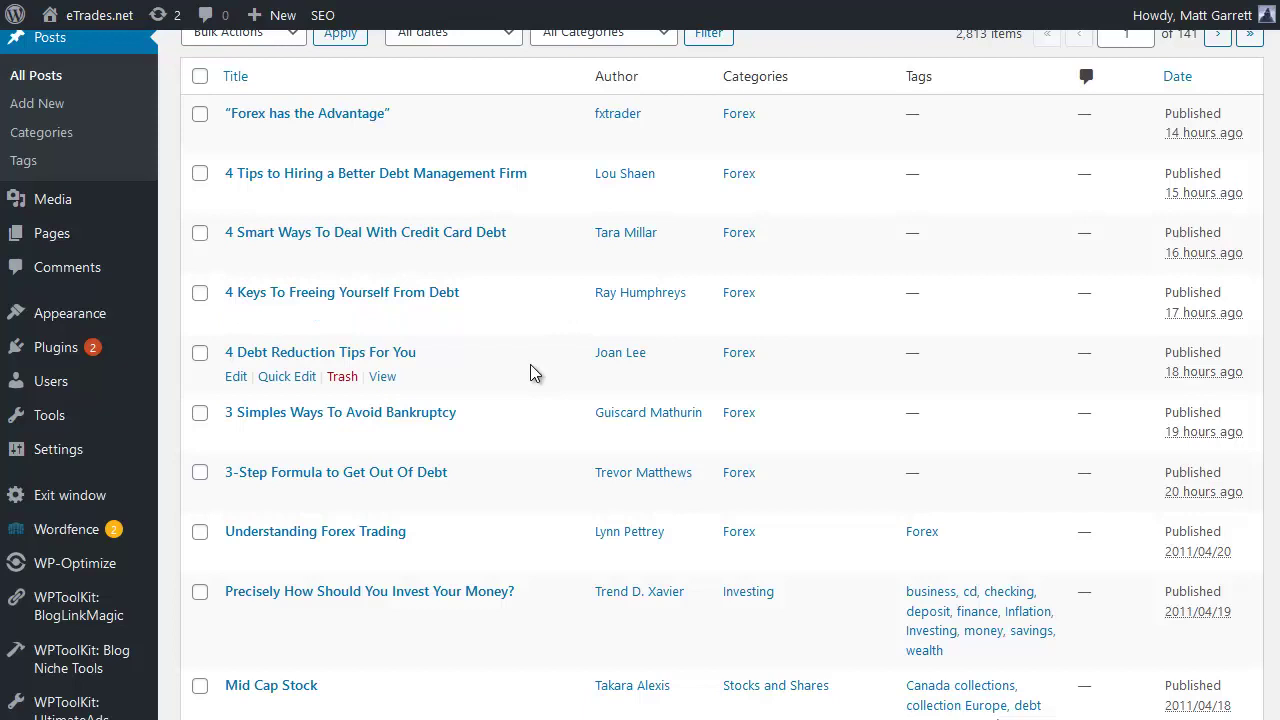
Search Trending Keywords for 'debt managment' and scroll through the search-engine suggestions.
mouse_move(118, 625)
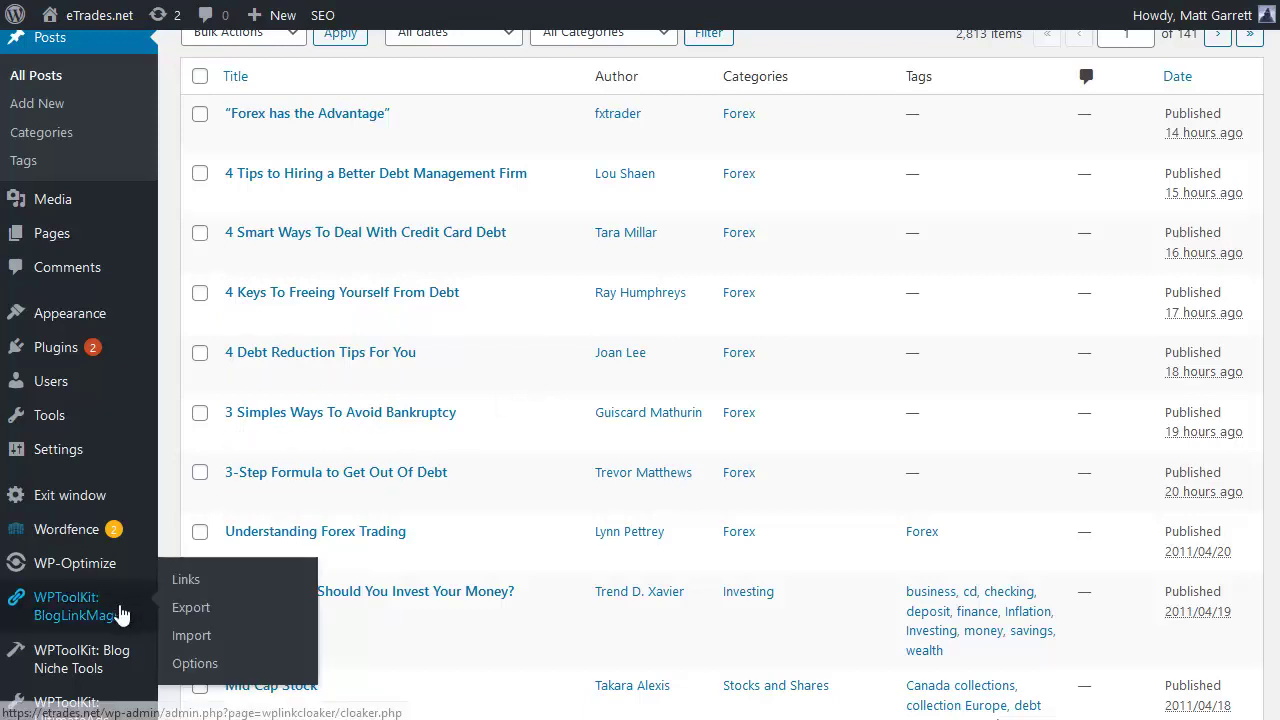
mouse_move(105, 660)
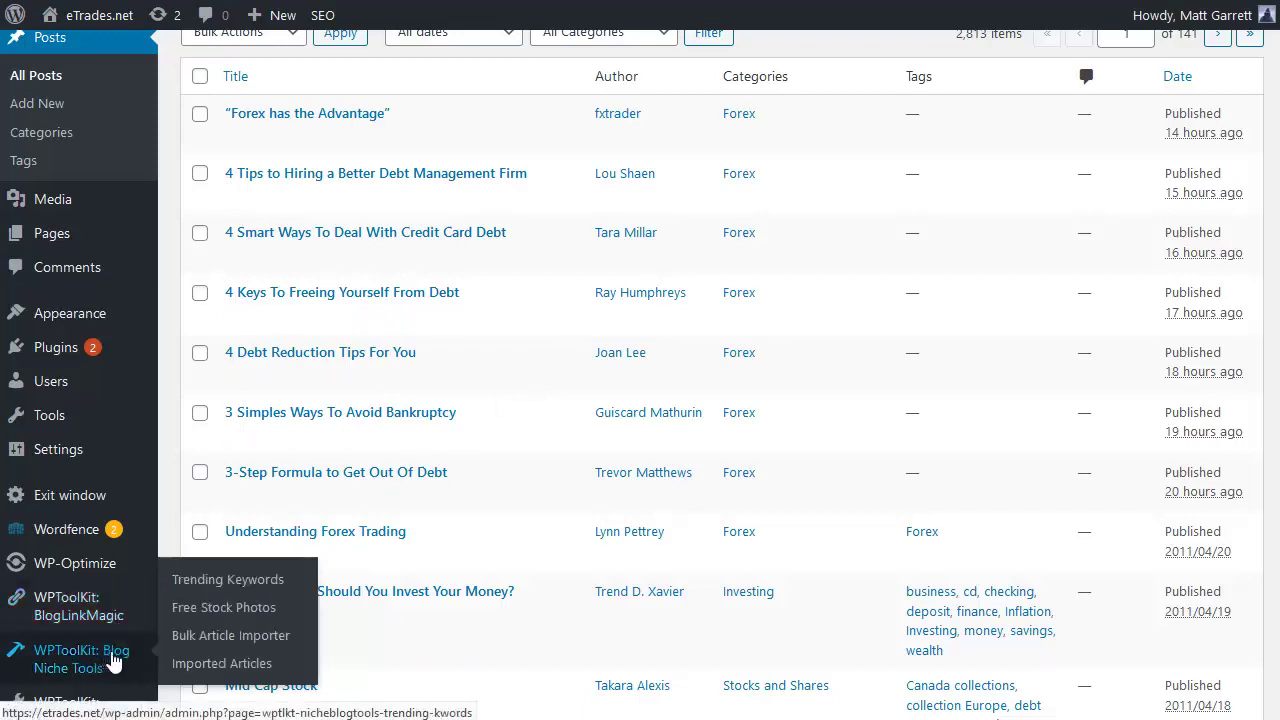
left_click(228, 580)
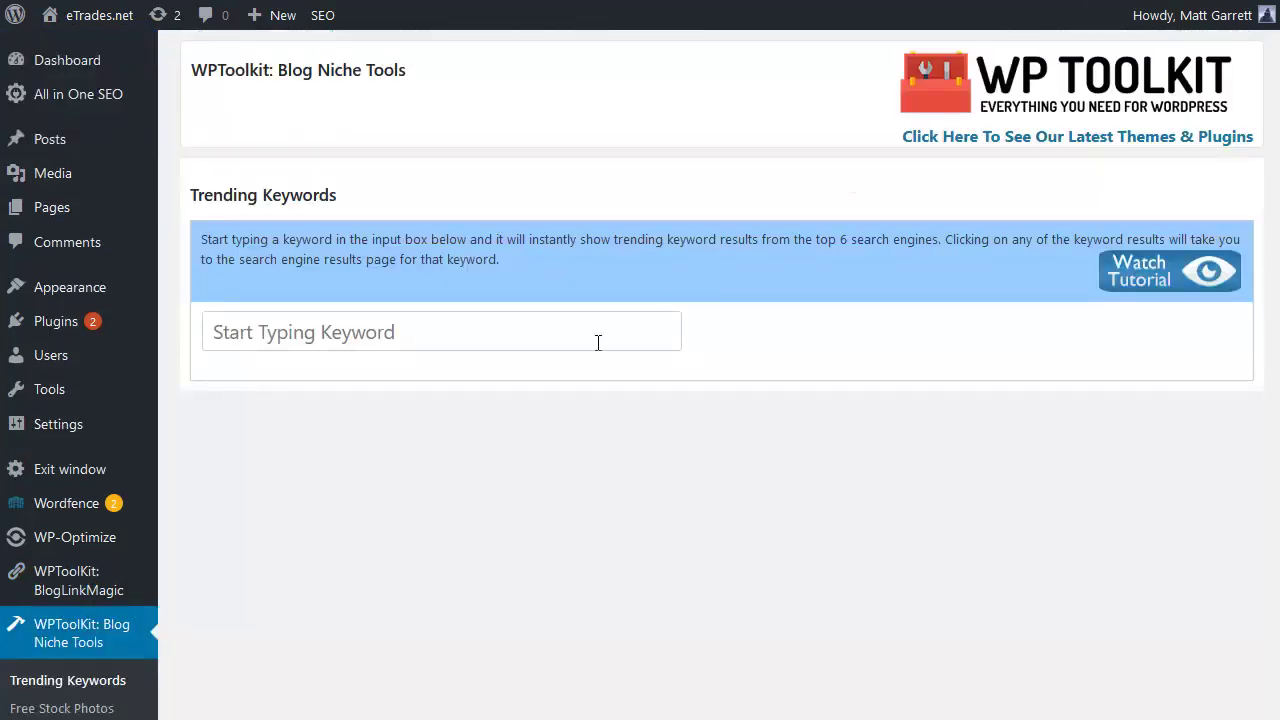
left_click(462, 322)
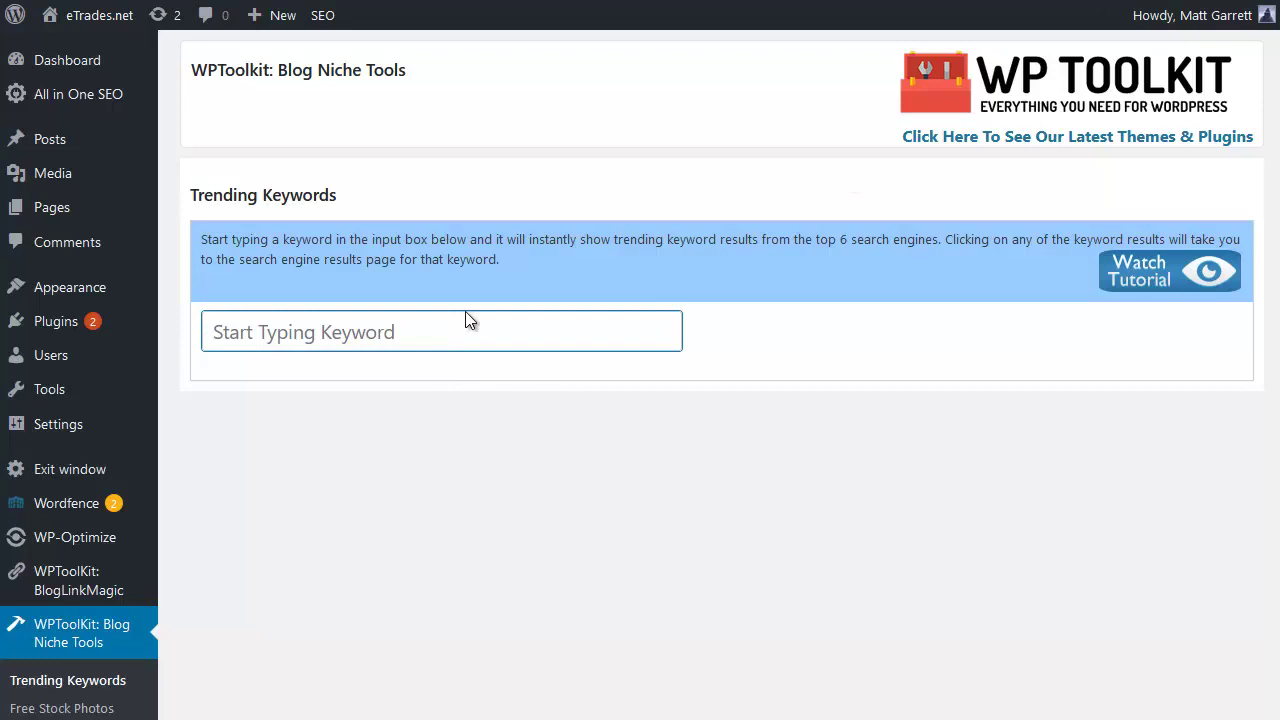
type("debt managment")
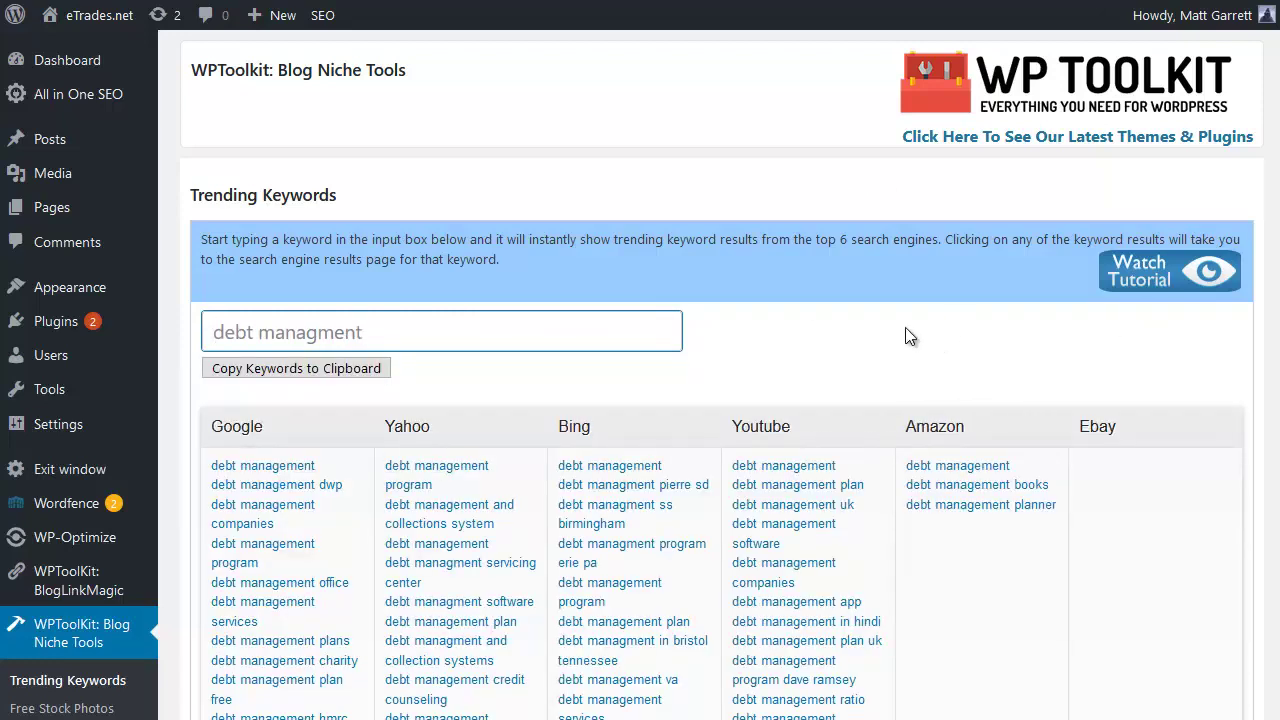
scroll(906, 330, "down", 1)
scroll(632, 374, "down", 2)
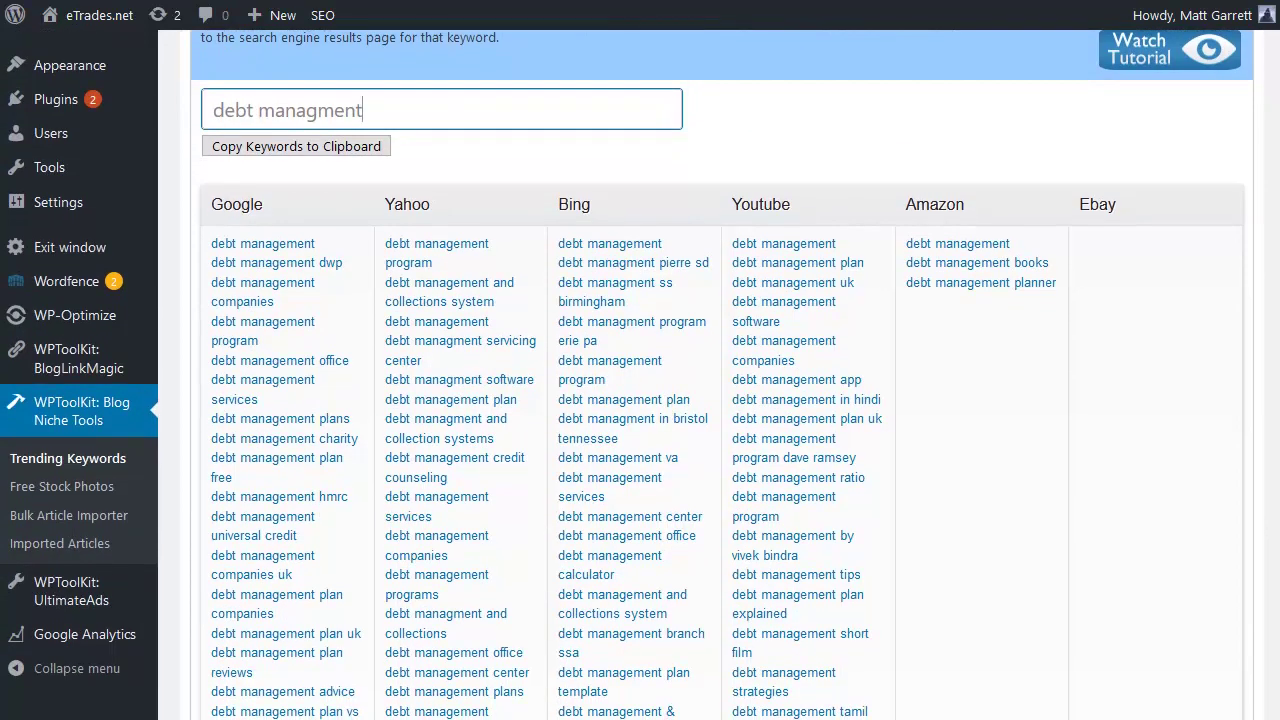
scroll(700, 400, "down", 1)
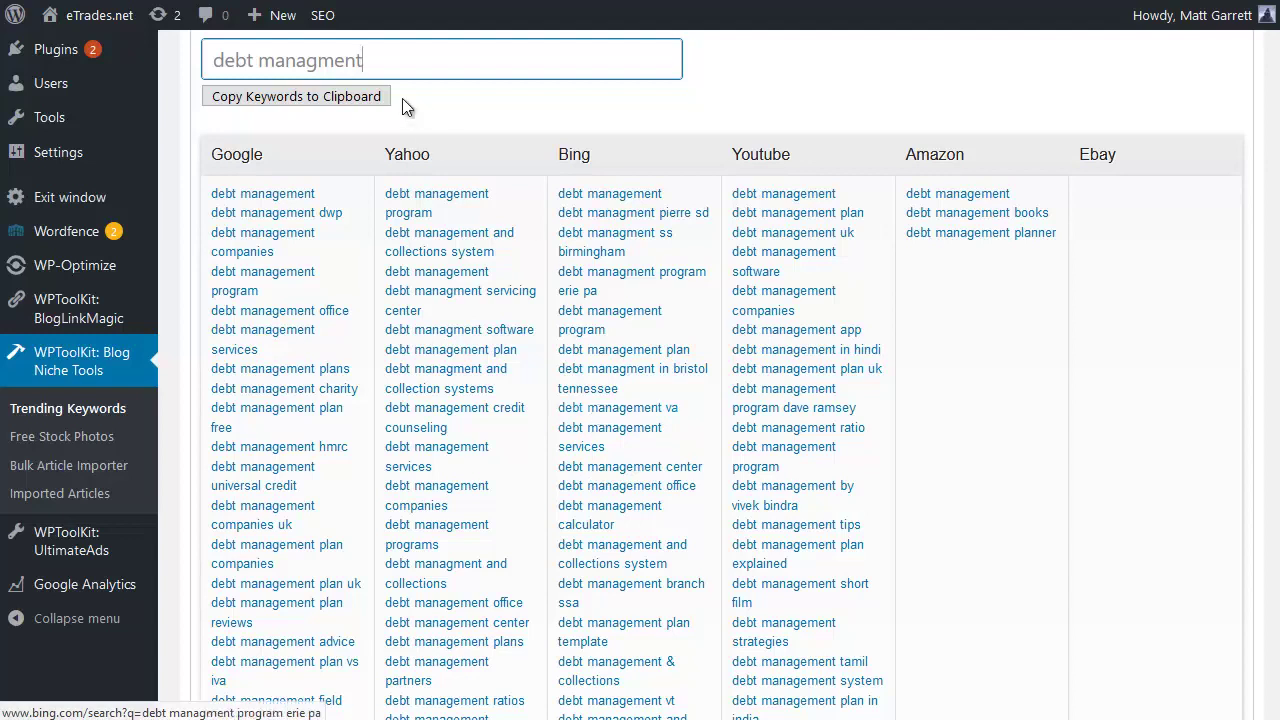
Copy all keyword results and paste them into Notepad over the 'debt managment' text.
left_click(323, 95)
left_click(702, 306)
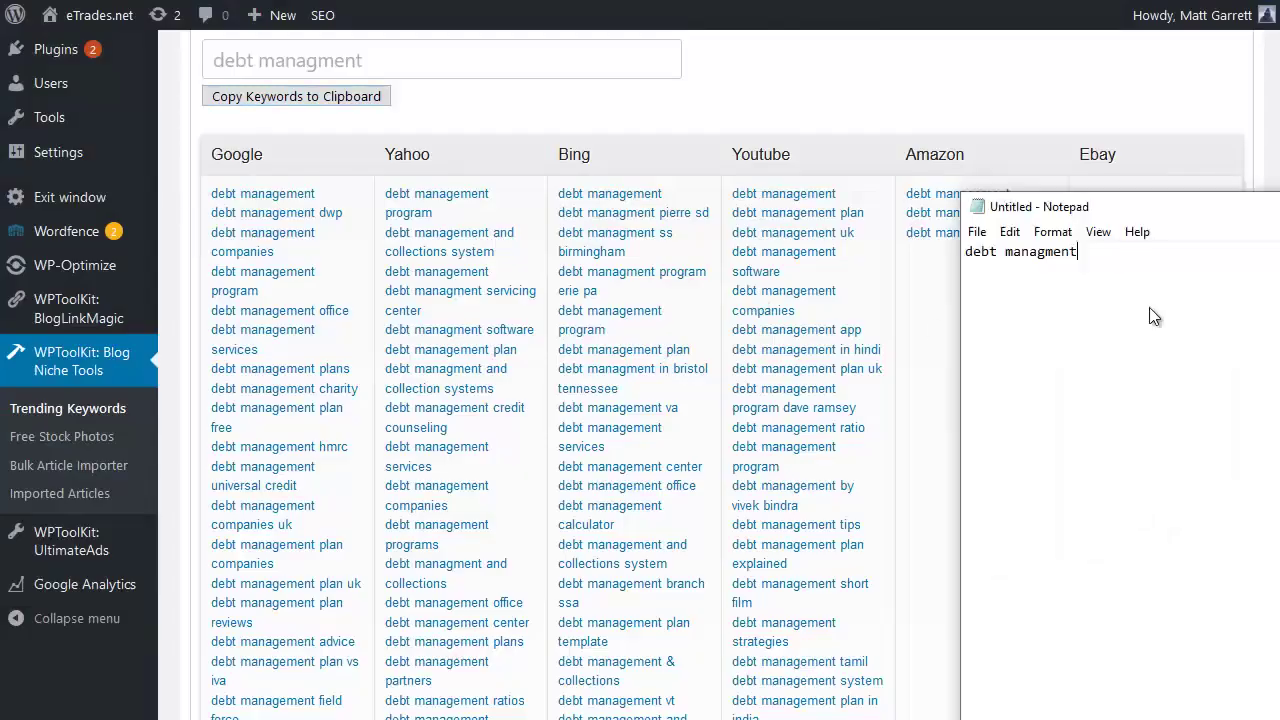
right_click(1149, 307)
left_click(1103, 251)
left_click_drag(1103, 251, 926, 257)
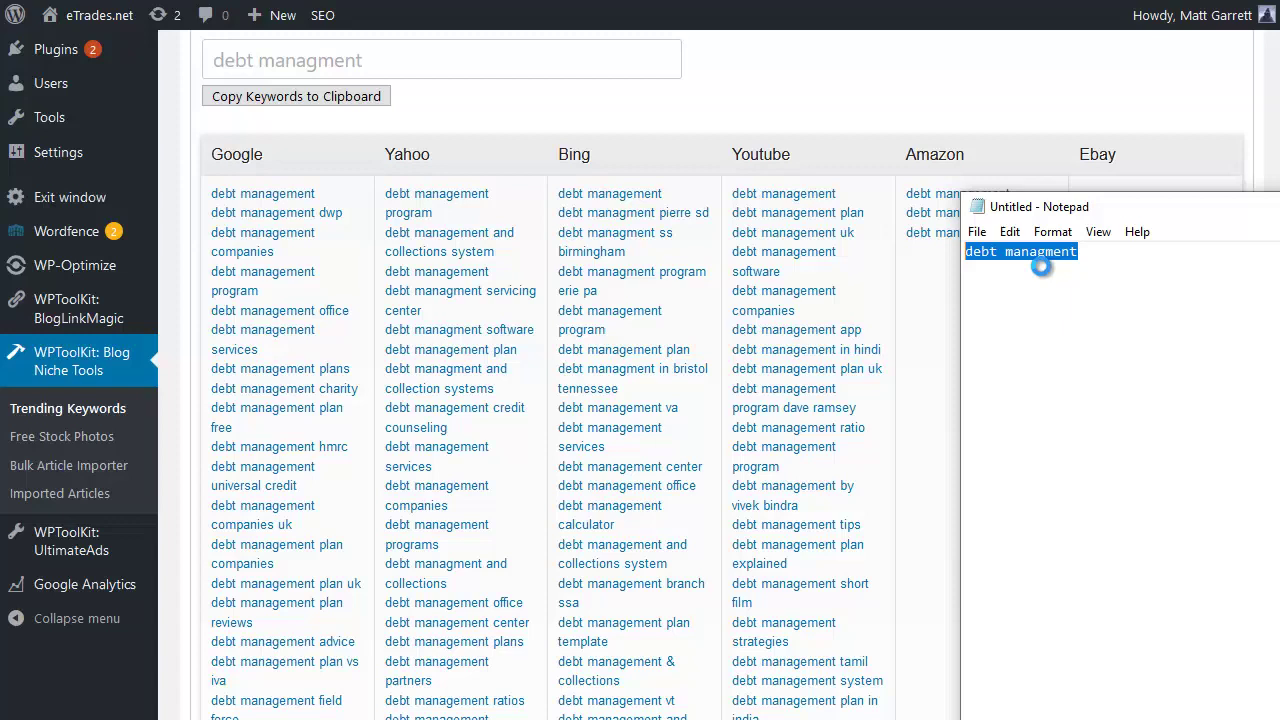
key("ctrl+v")
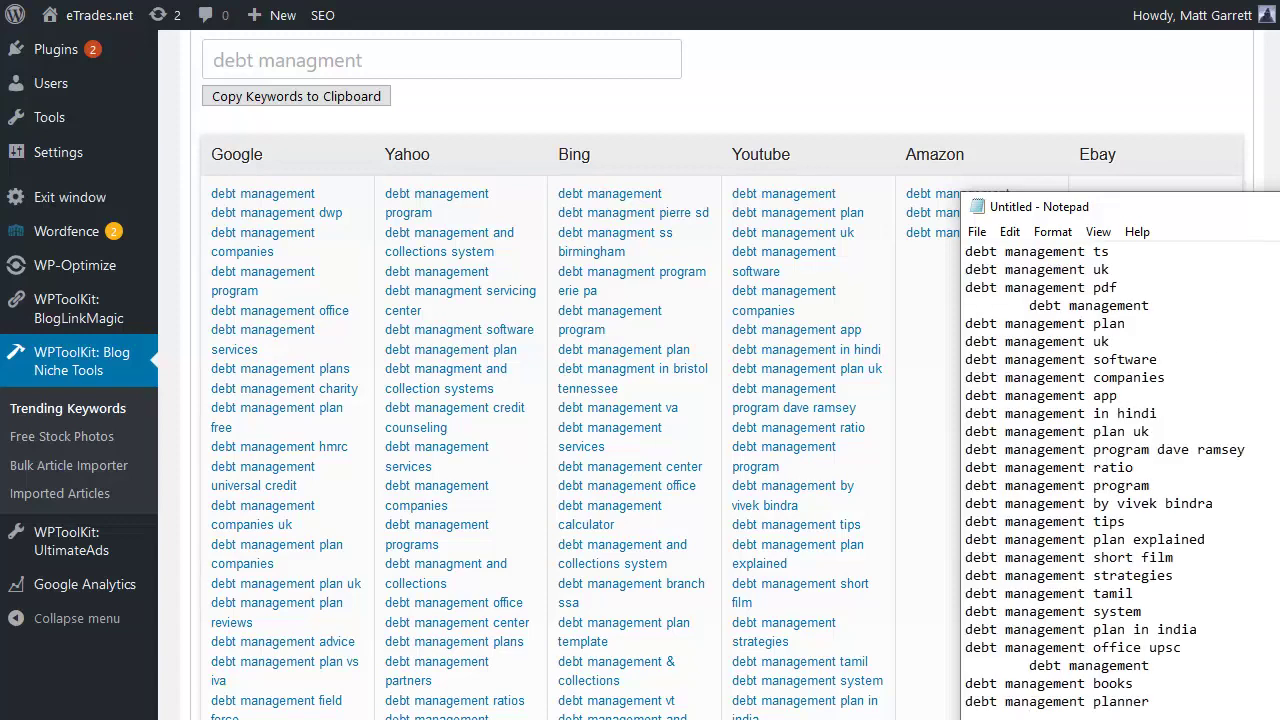
Scroll through the pasted keyword list, then switch back to the Trending Keywords results.
scroll(1110, 480, "up", 15)
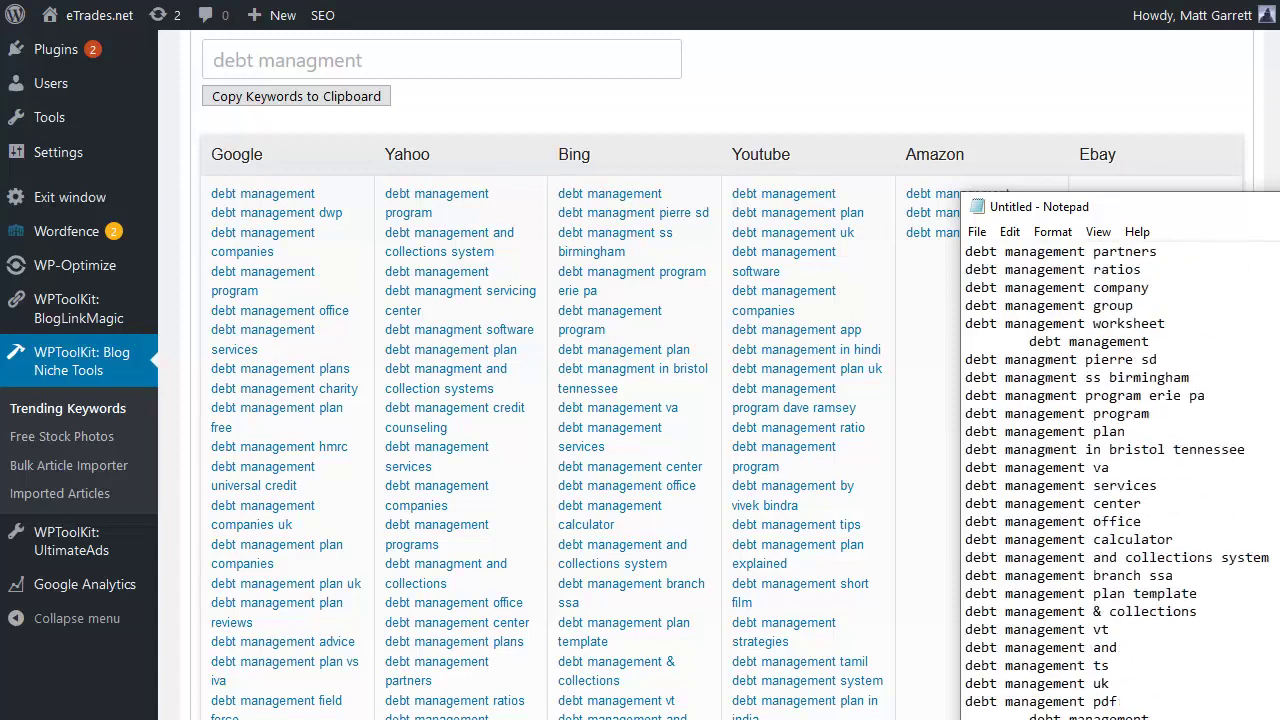
scroll(1110, 480, "down", 20)
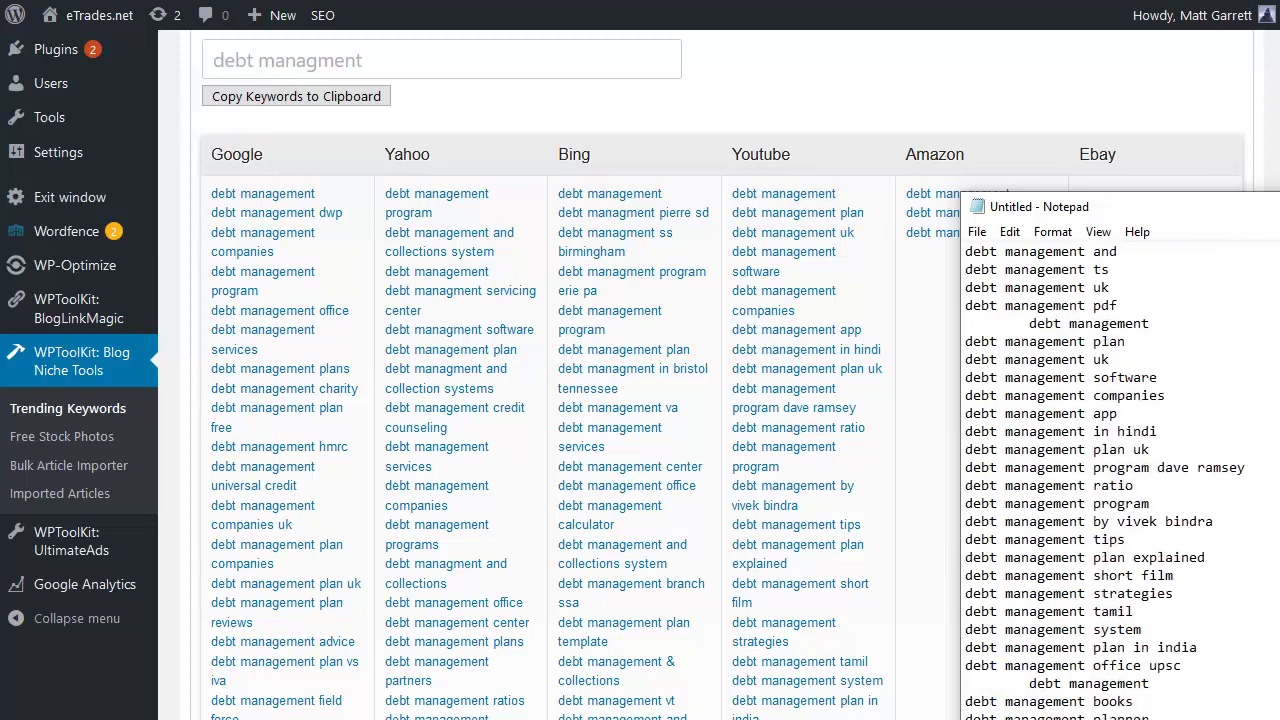
scroll(1110, 480, "up", 19)
scroll(1110, 480, "up", 1)
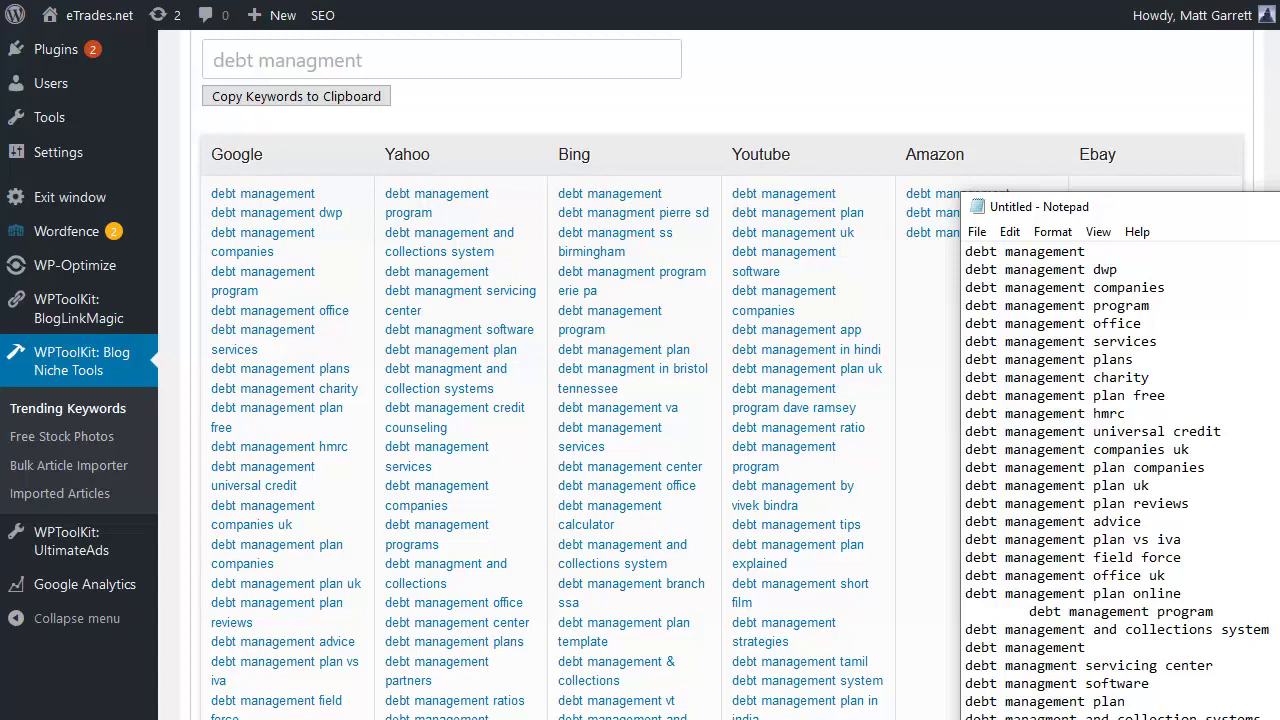
key("alt+Tab")
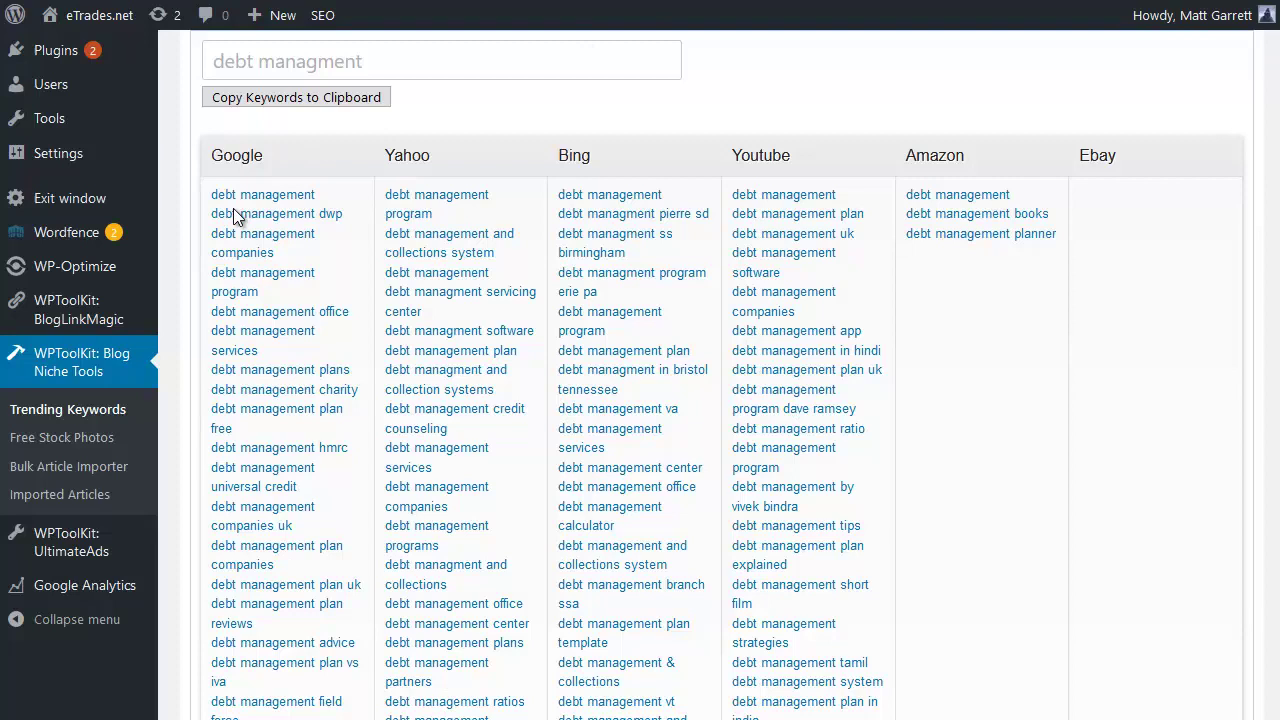
Search the Free Stock Photos page for 'debt'.
left_click(102, 440)
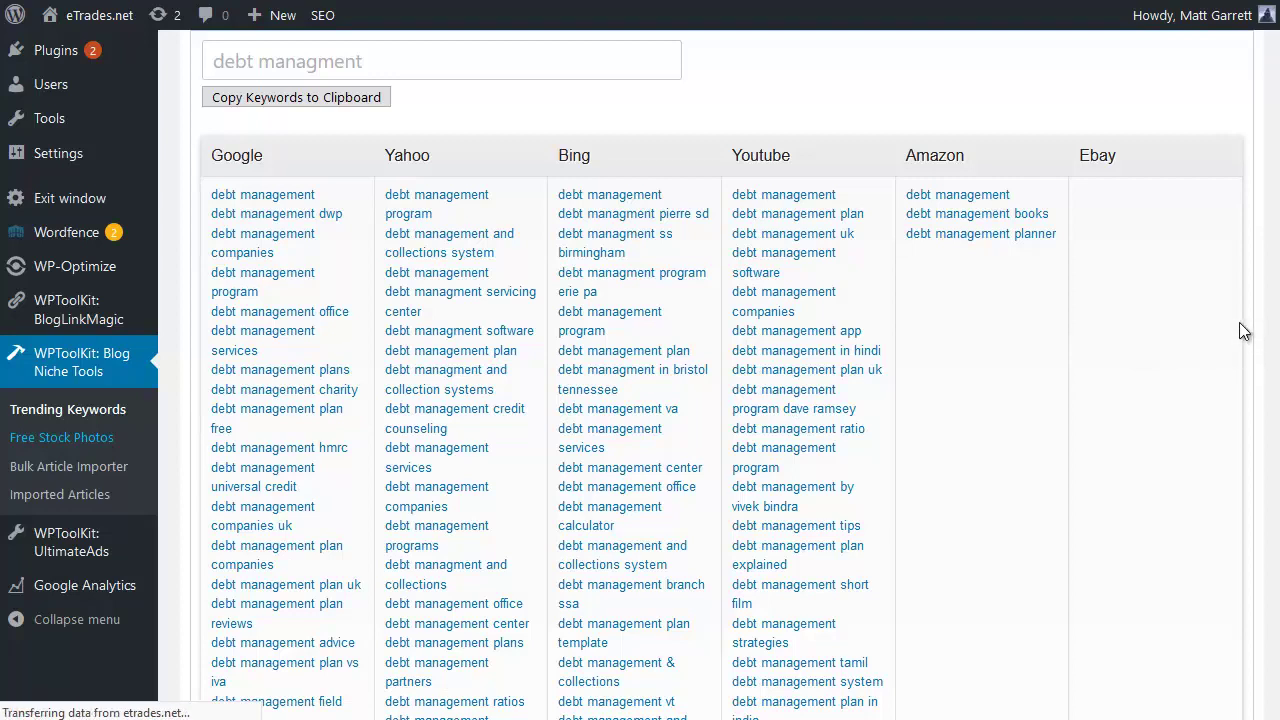
scroll(912, 207, "down", 2)
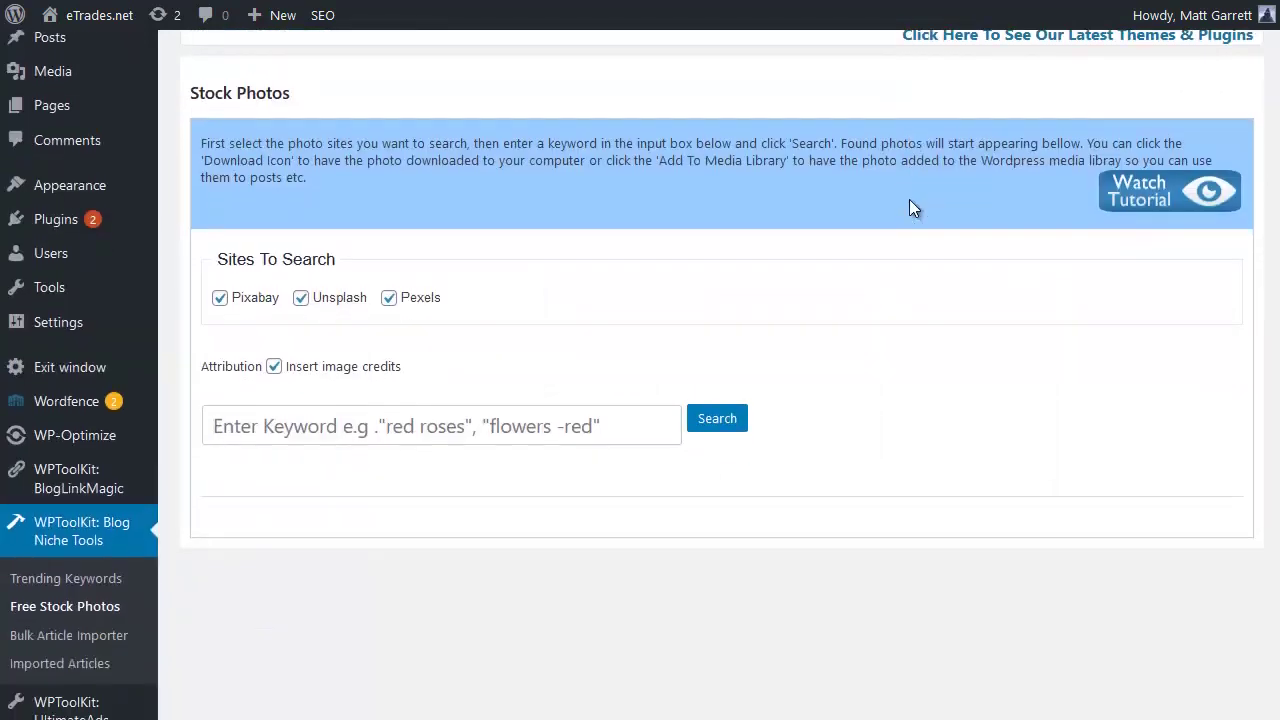
scroll(909, 206, "down", 2)
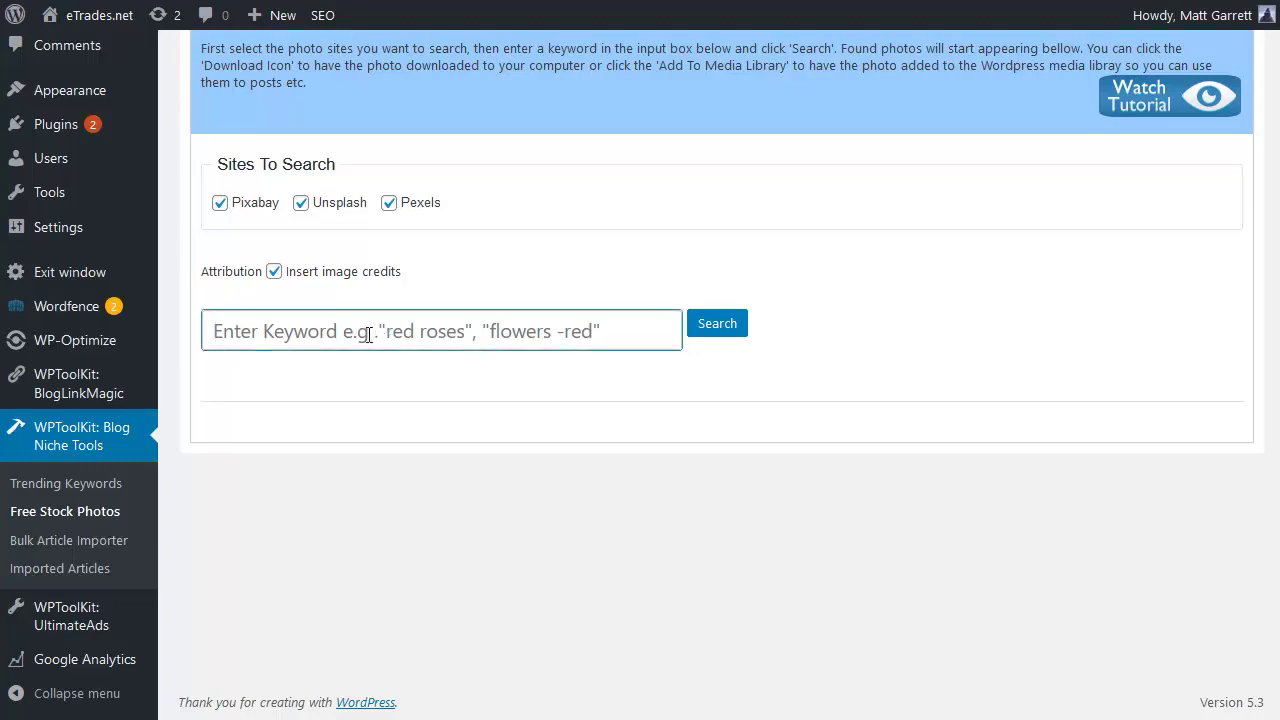
type("b")
key("BackSpace")
type("debt")
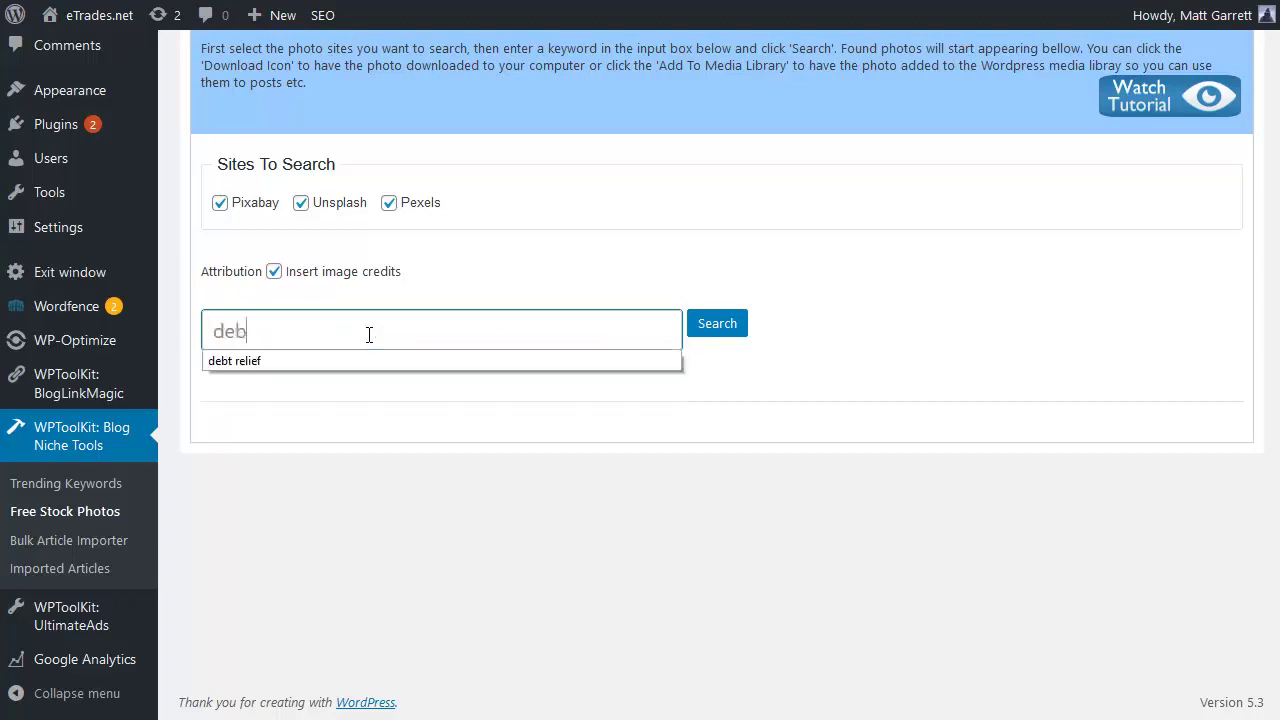
left_click(726, 327)
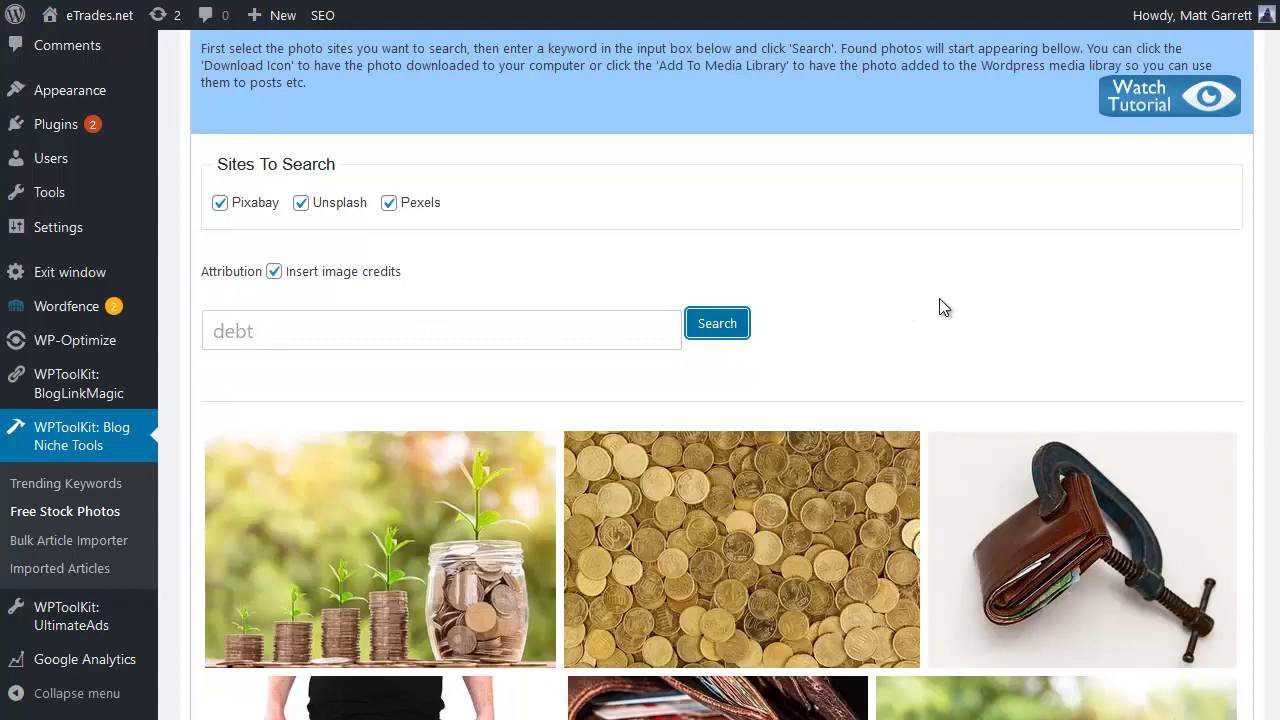
Add the wallet-in-a-clamp photo to the media library and confirm the alert.
scroll(939, 300, "down", 2)
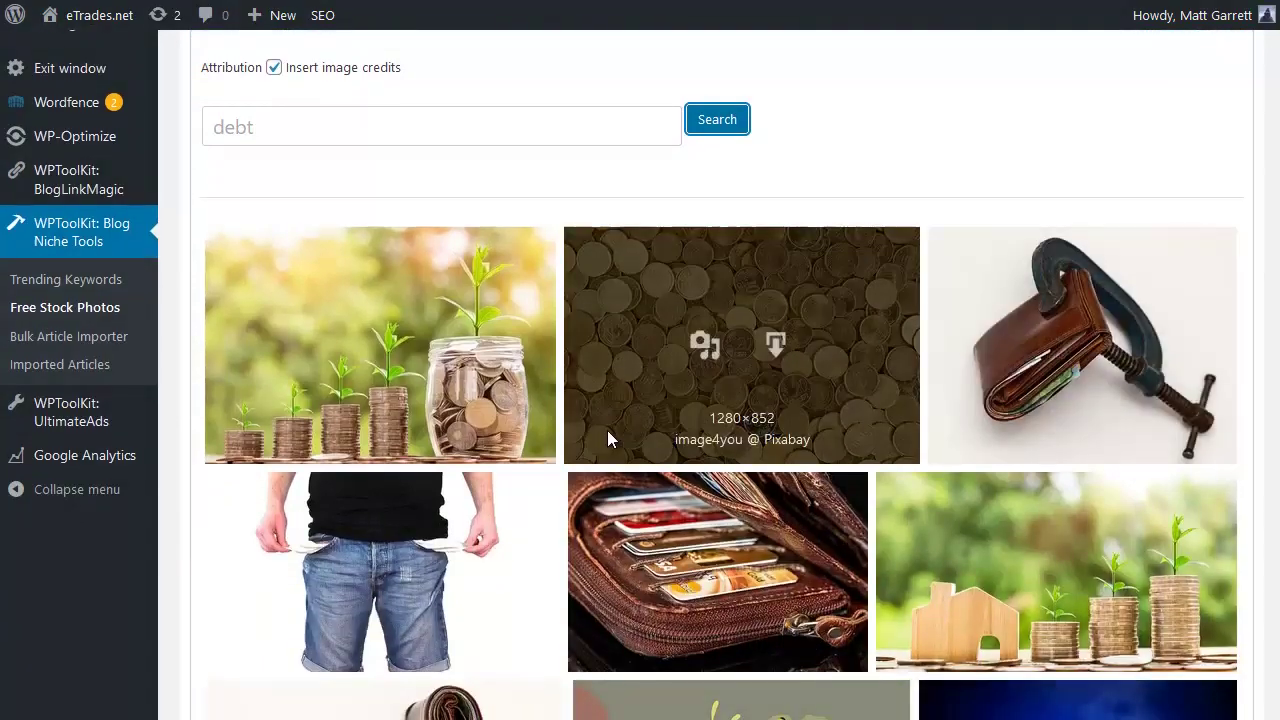
scroll(615, 432, "down", 1)
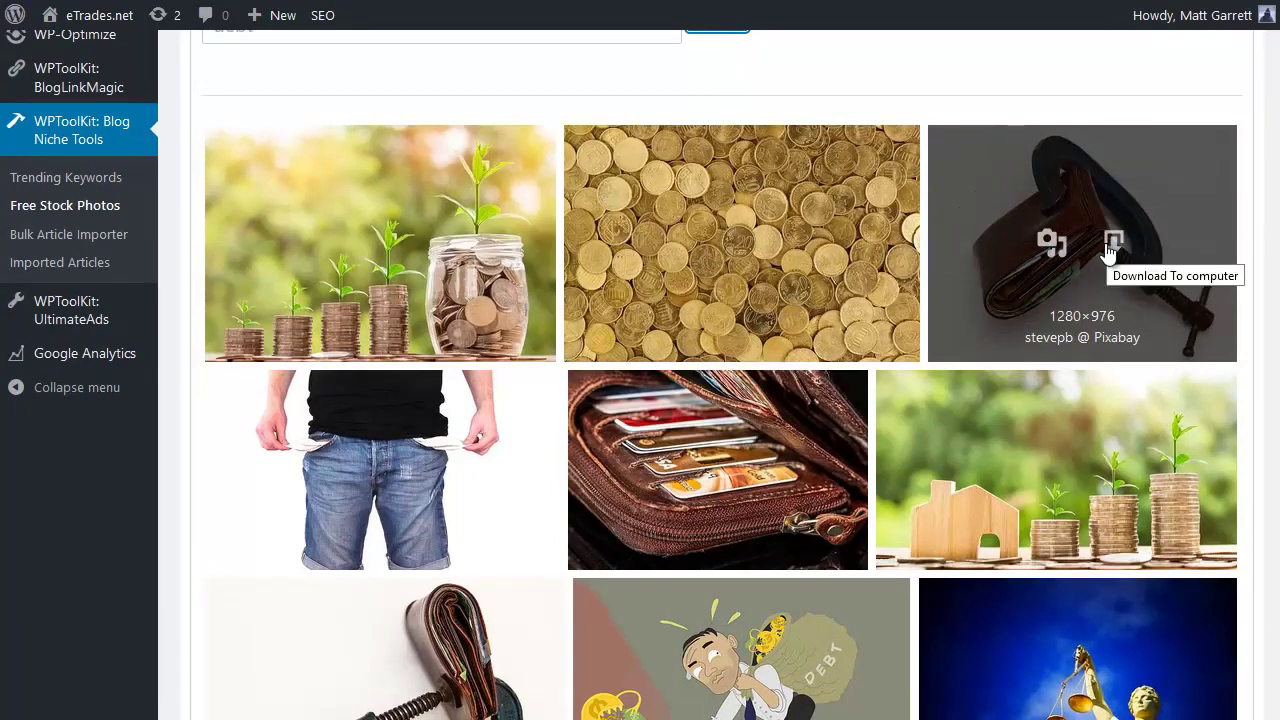
left_click(1047, 240)
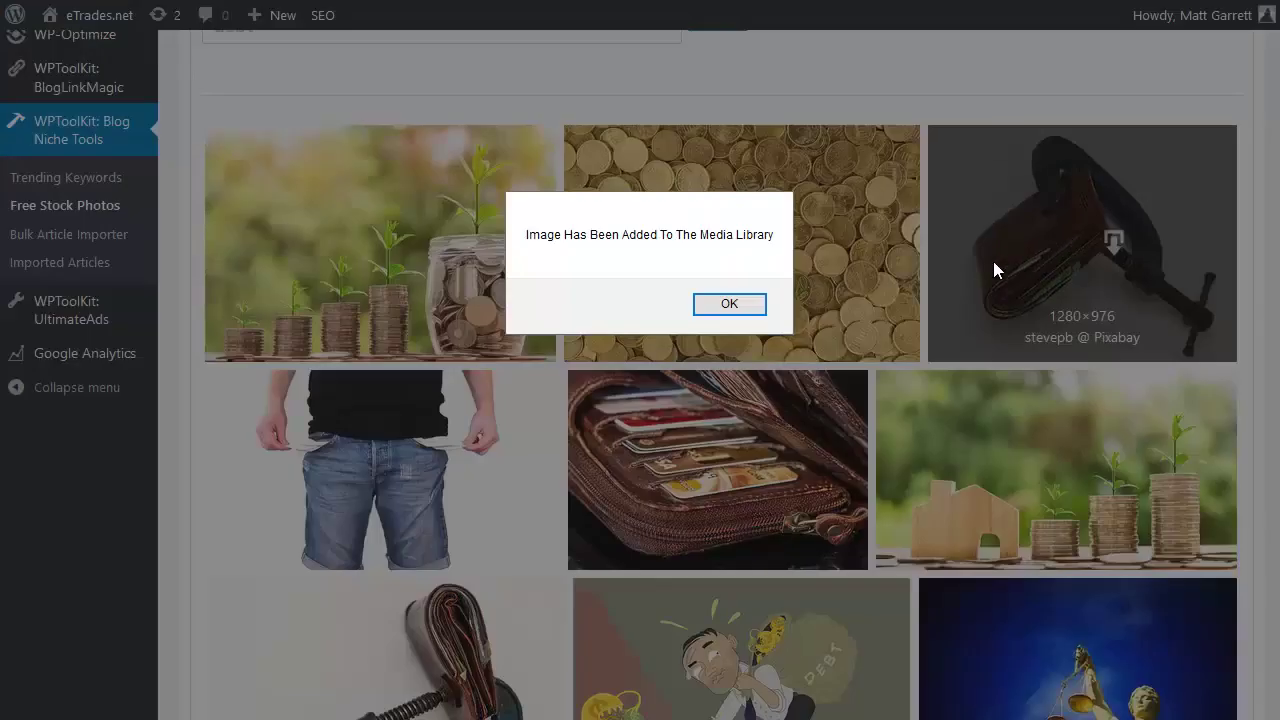
left_click(733, 305)
scroll(867, 298, "down", 2)
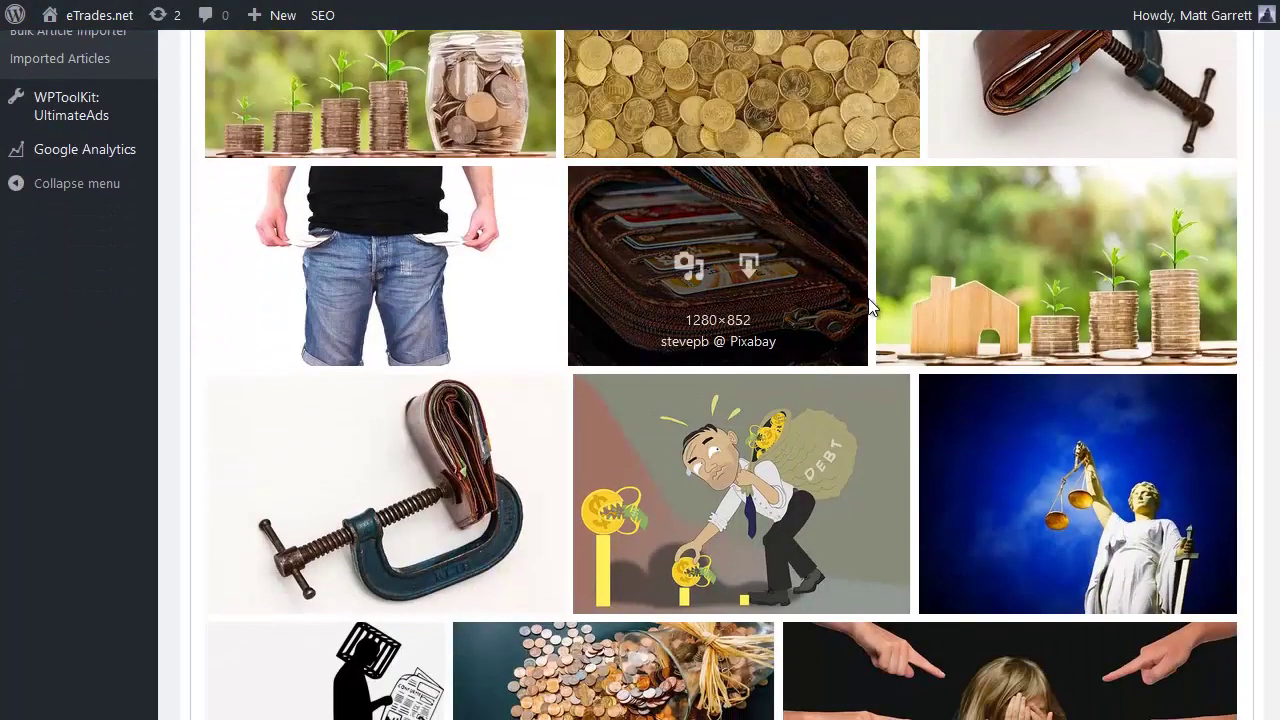
scroll(477, 488, "down", 2)
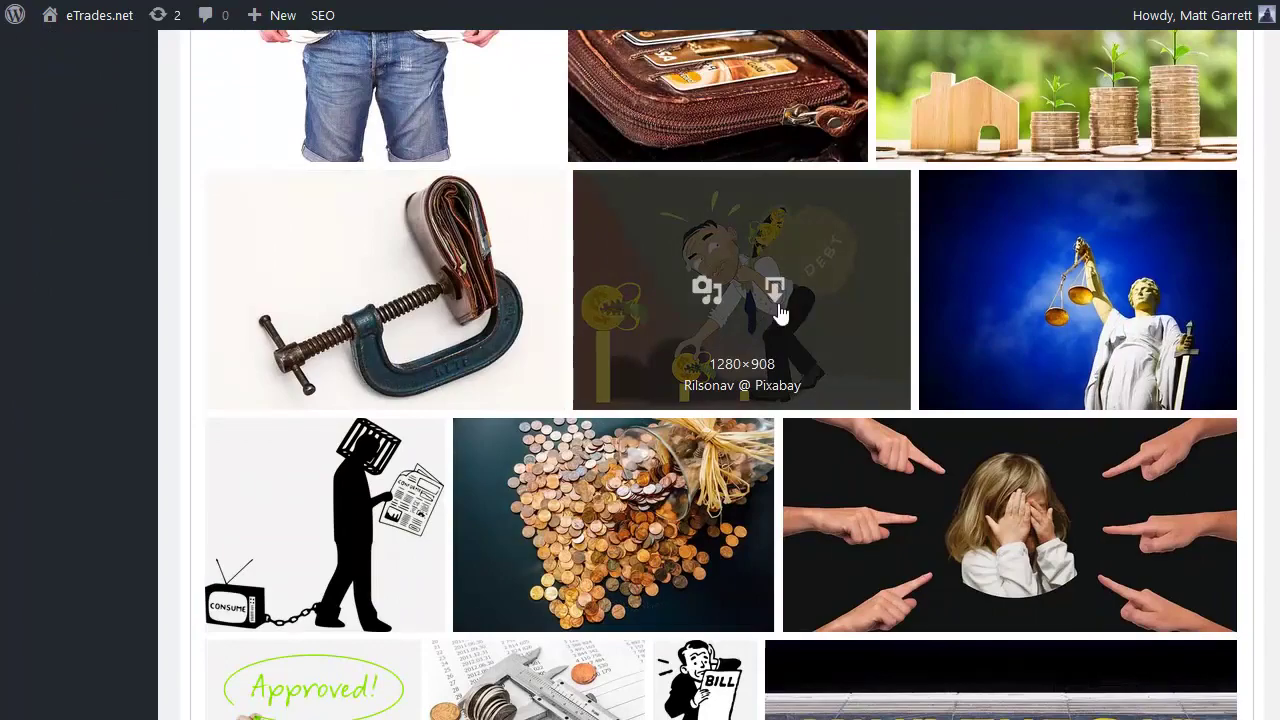
scroll(772, 310, "down", 2)
scroll(778, 303, "down", 4)
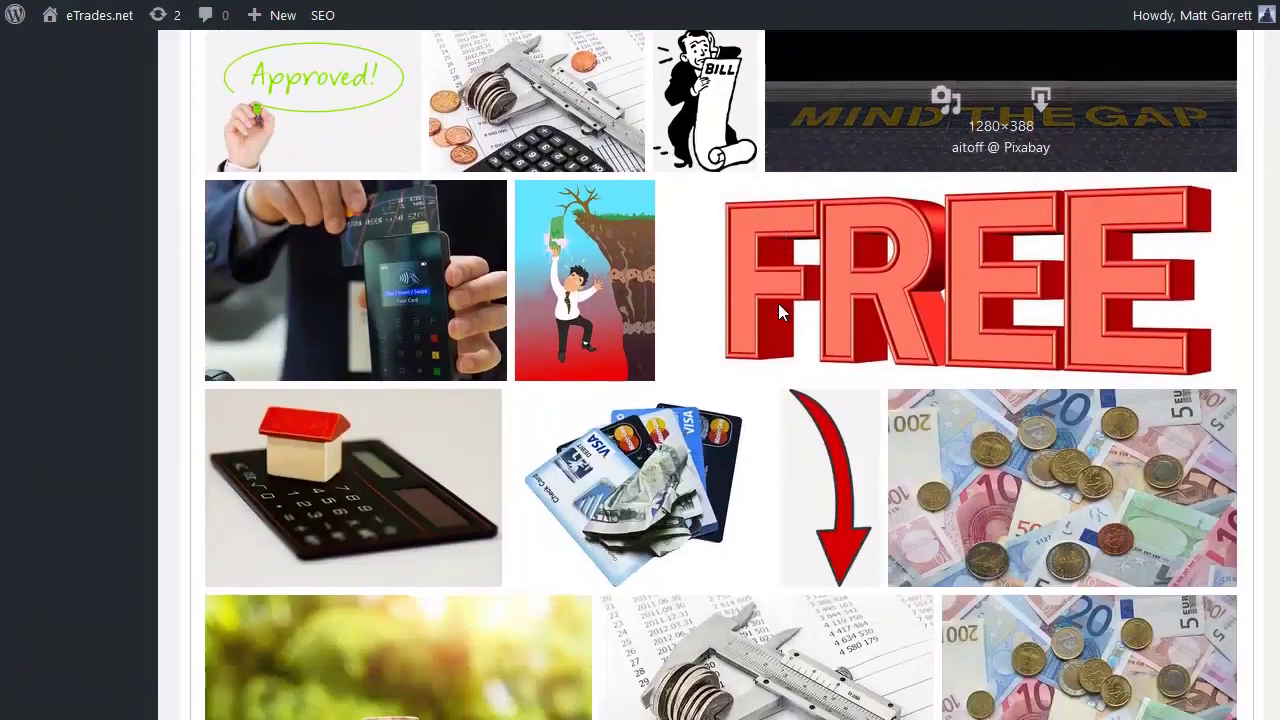
scroll(779, 303, "up", 8)
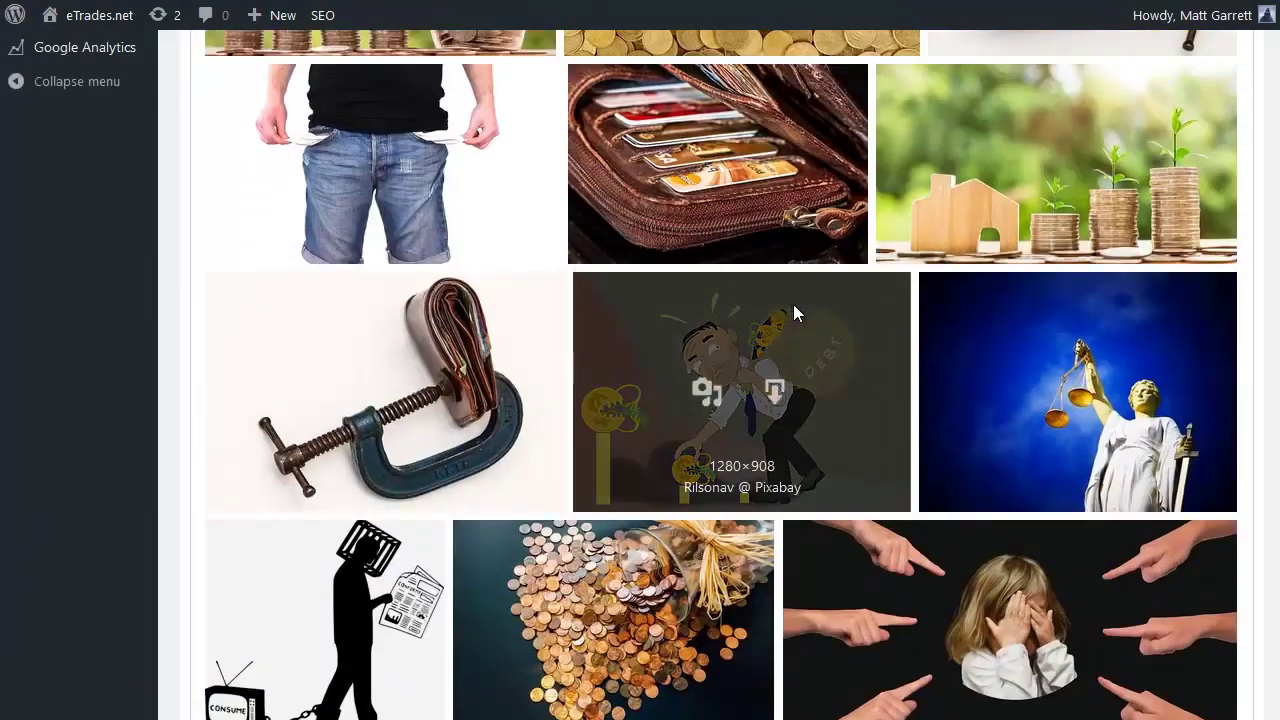
scroll(793, 304, "up", 5)
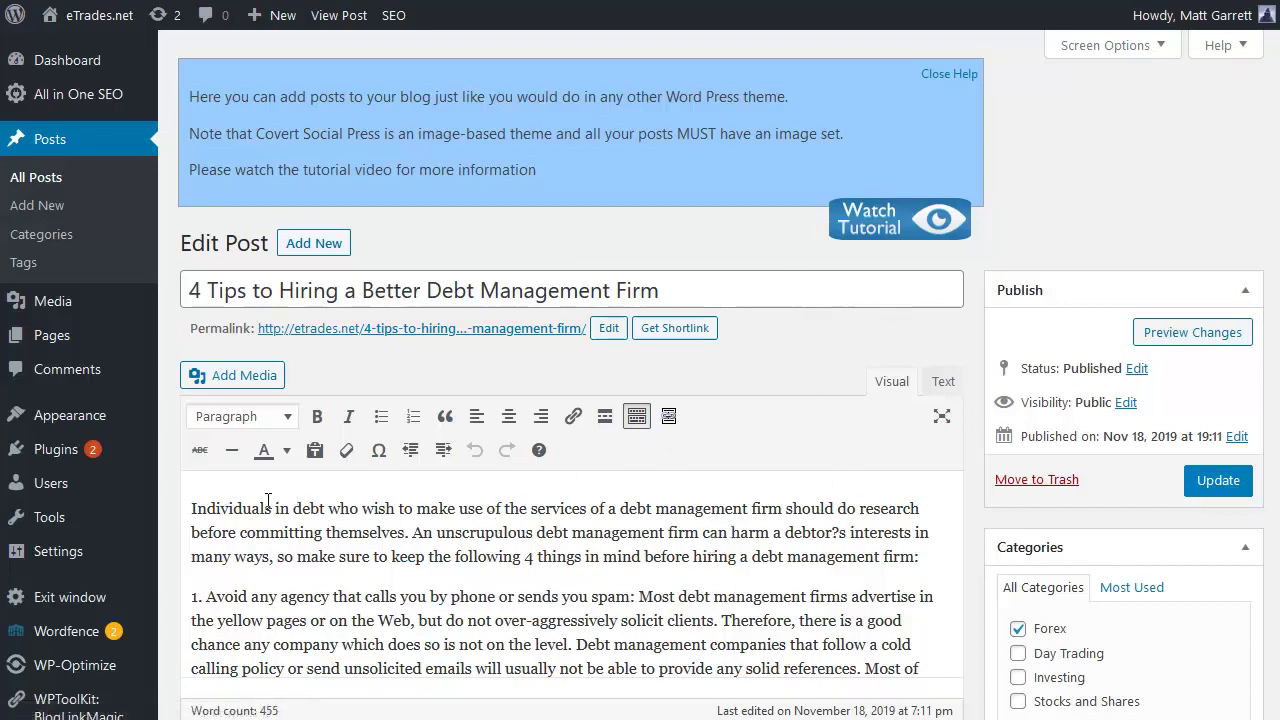
Insert the clamped-wallet image before the first paragraph via Add Media, then Update the post.
left_click(191, 508)
scroll(331, 535, "down", 1)
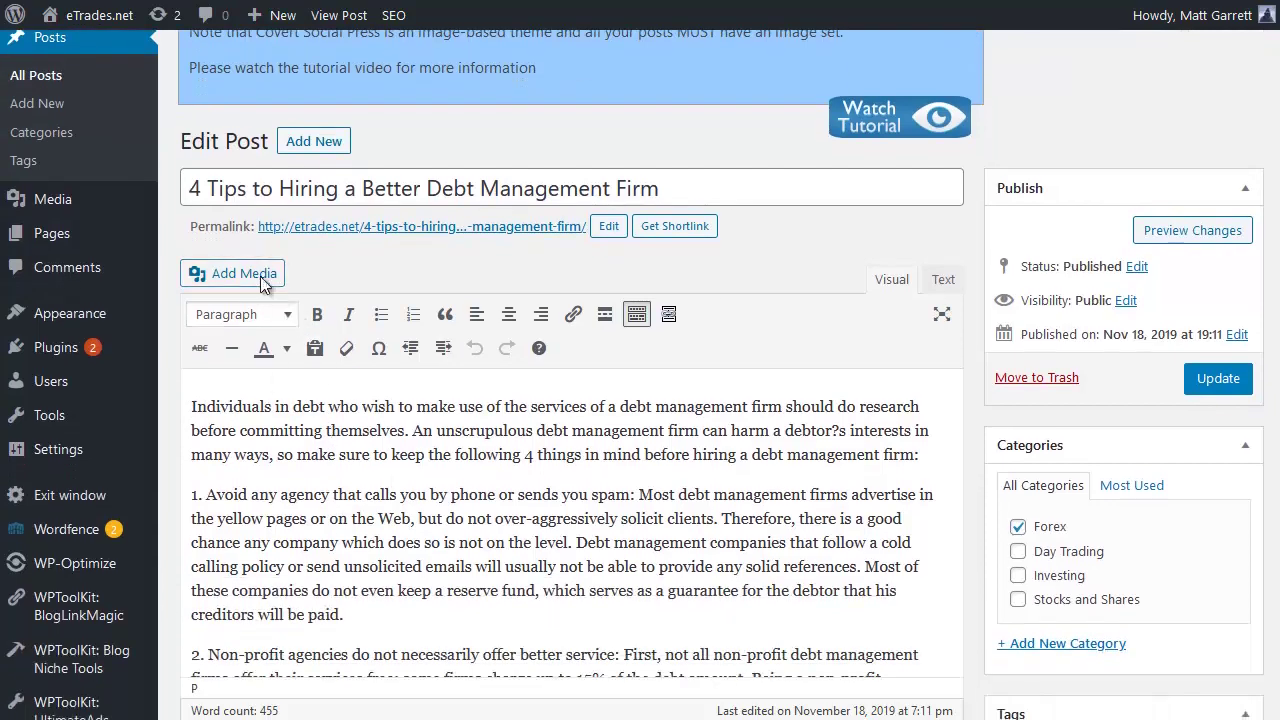
left_click(264, 280)
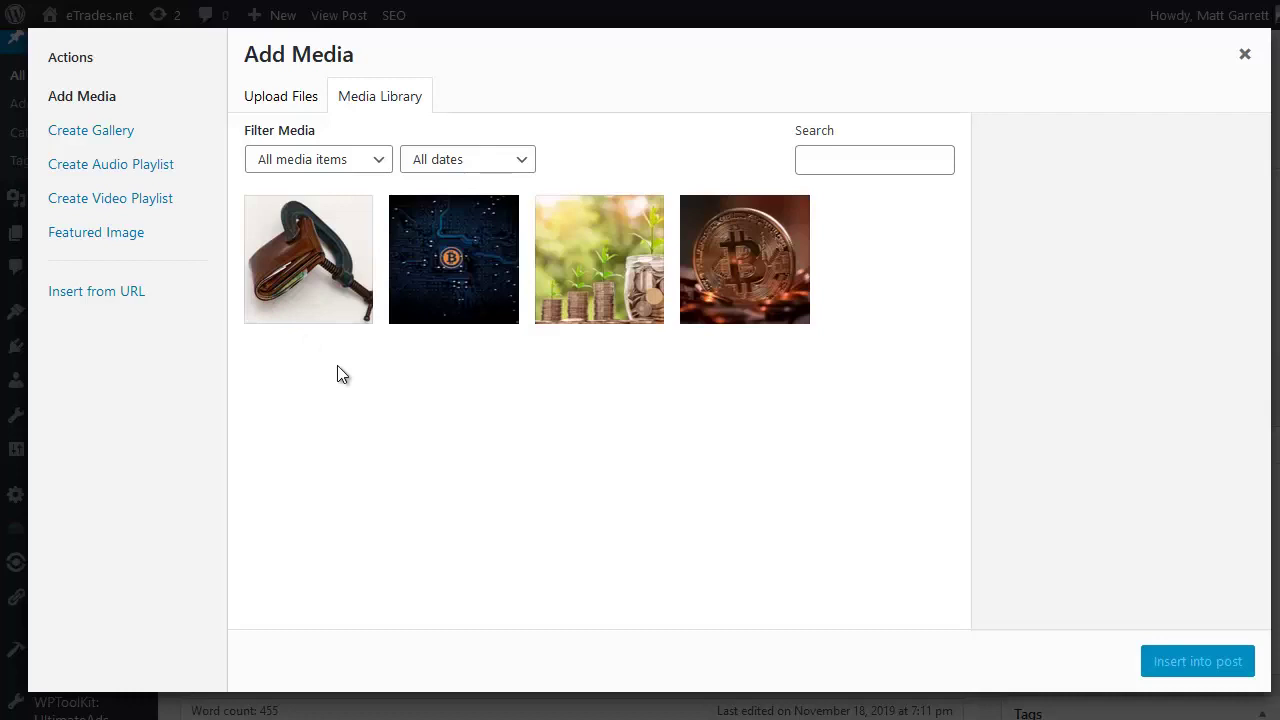
left_click(310, 259)
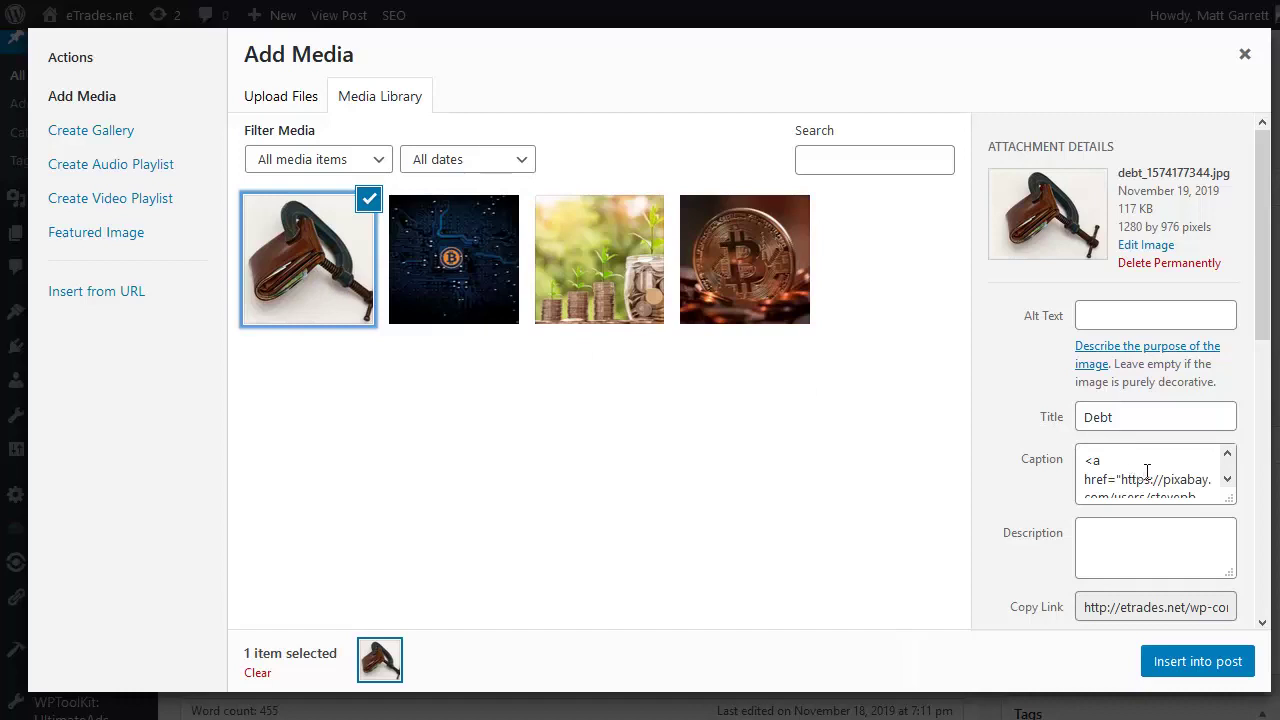
left_click(1203, 668)
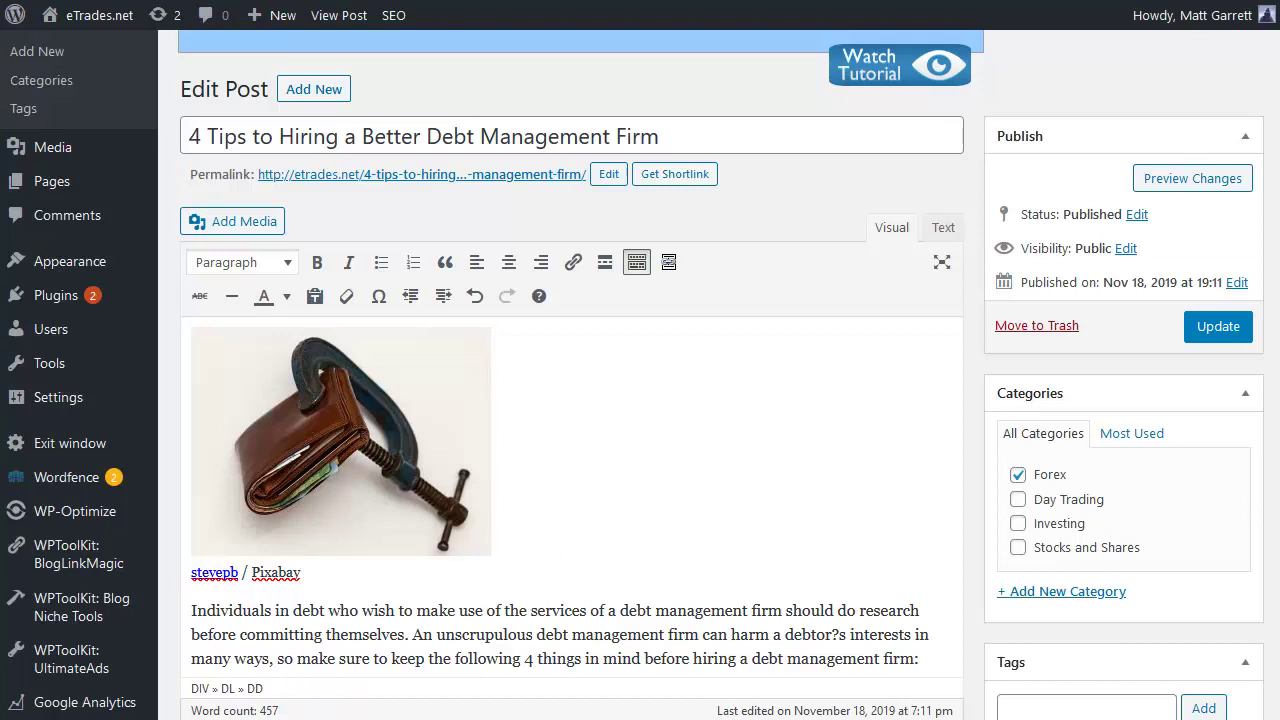
left_click(1240, 328)
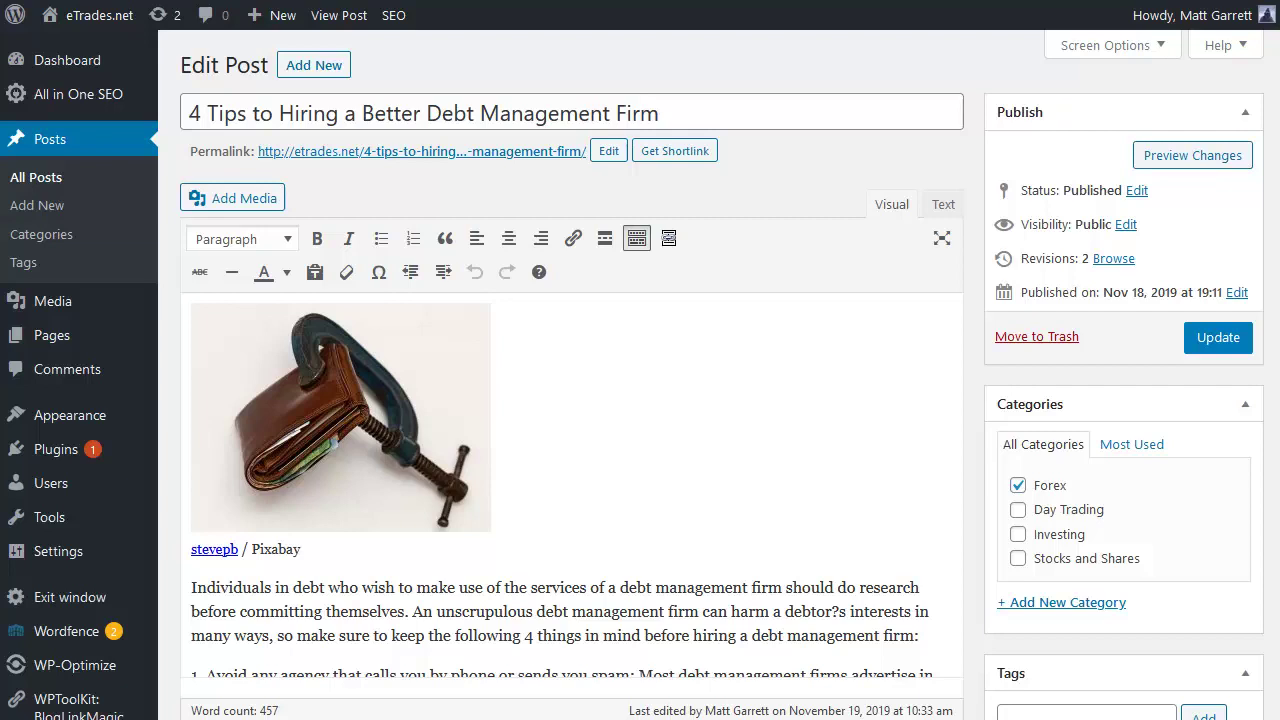
Copy 'debt management plan companies' from the Notepad keyword list and return to the post editor.
key("alt+Tab")
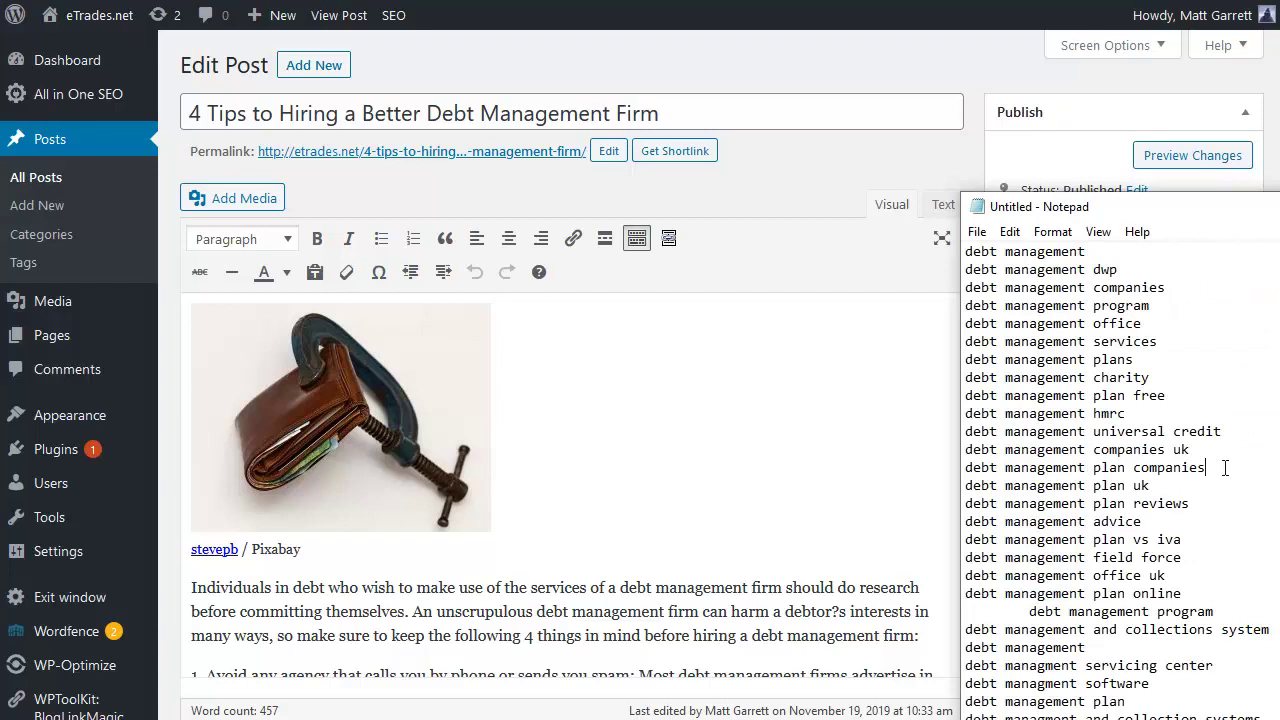
left_click_drag(1226, 468, 955, 473)
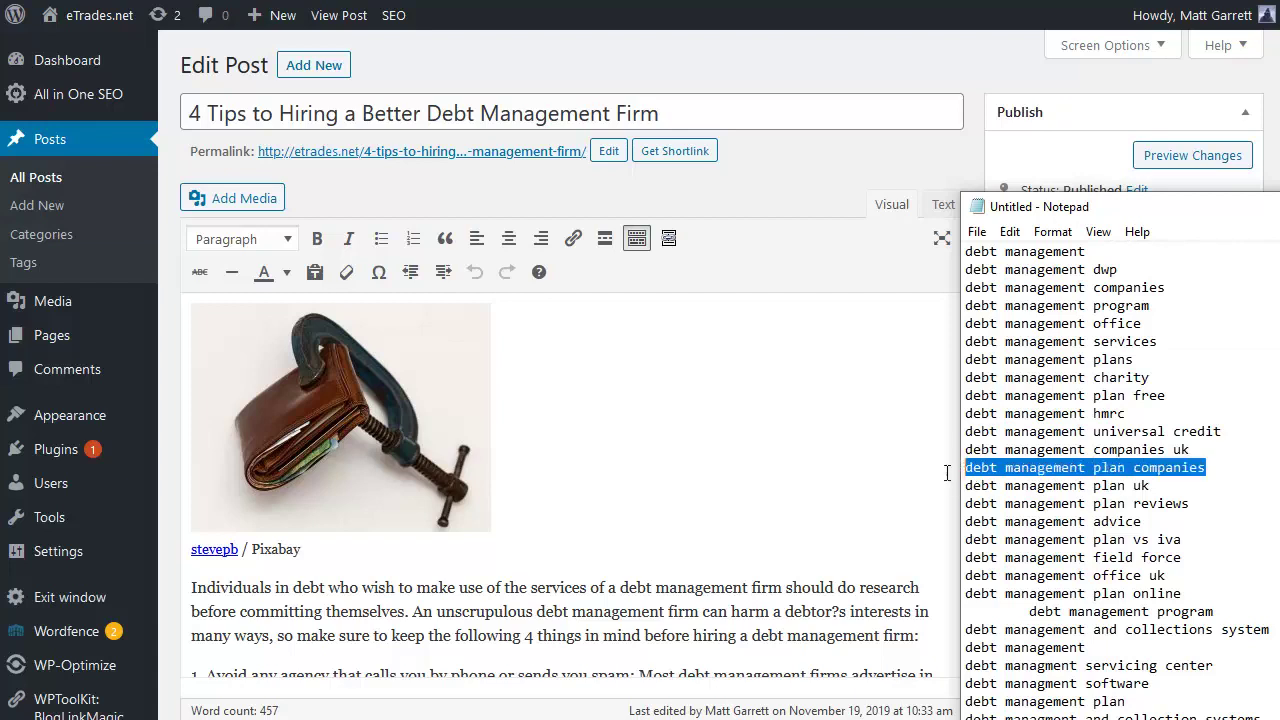
key("ctrl+c")
scroll(1115, 480, "down", 9)
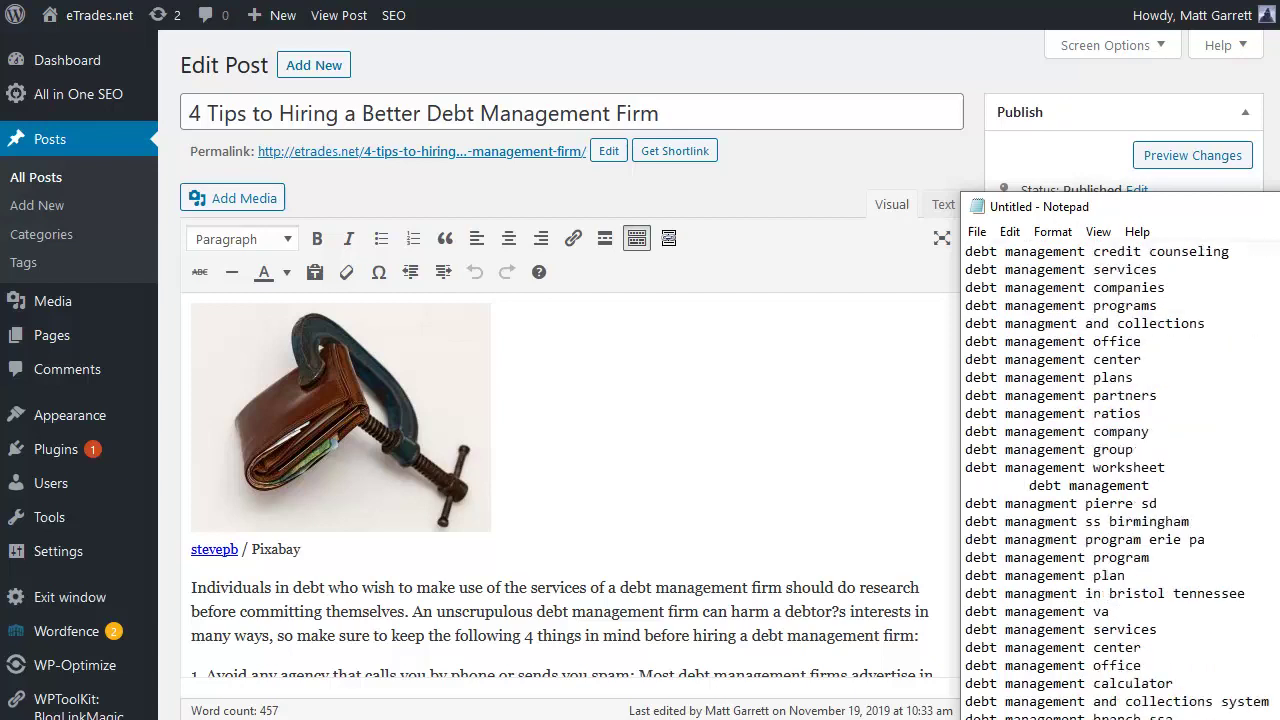
scroll(1115, 480, "down", 2)
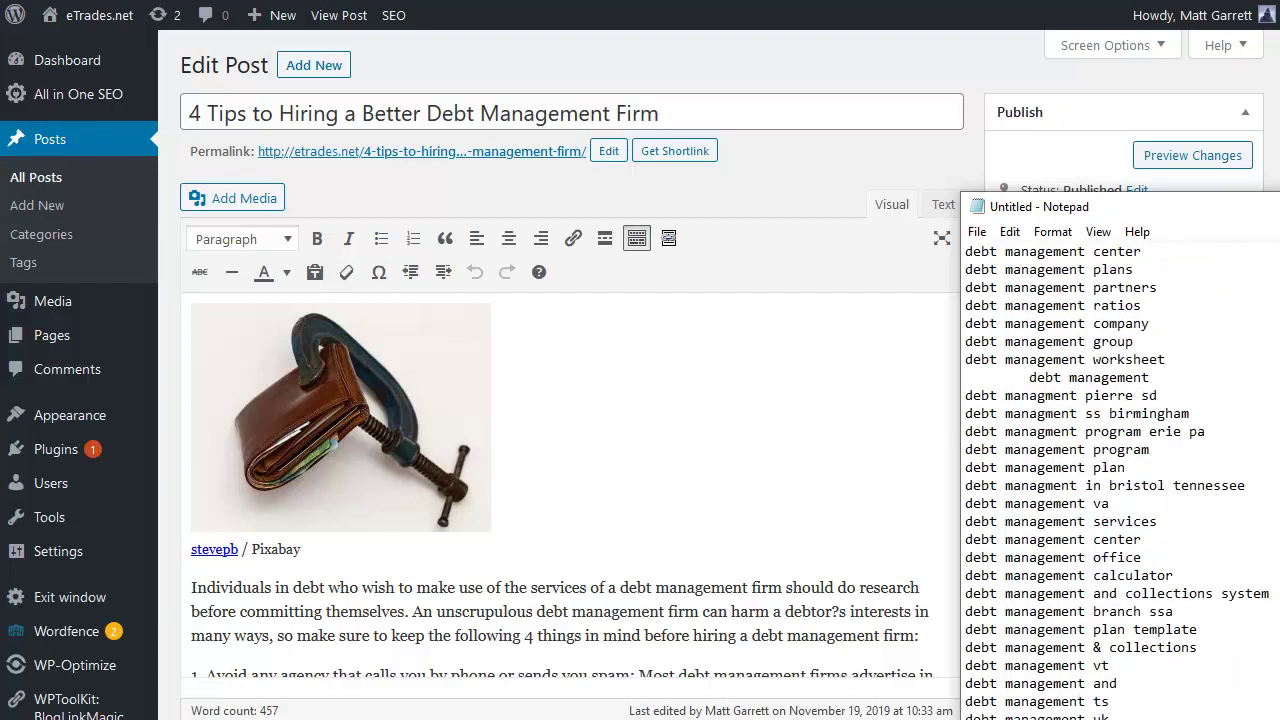
left_click(956, 62)
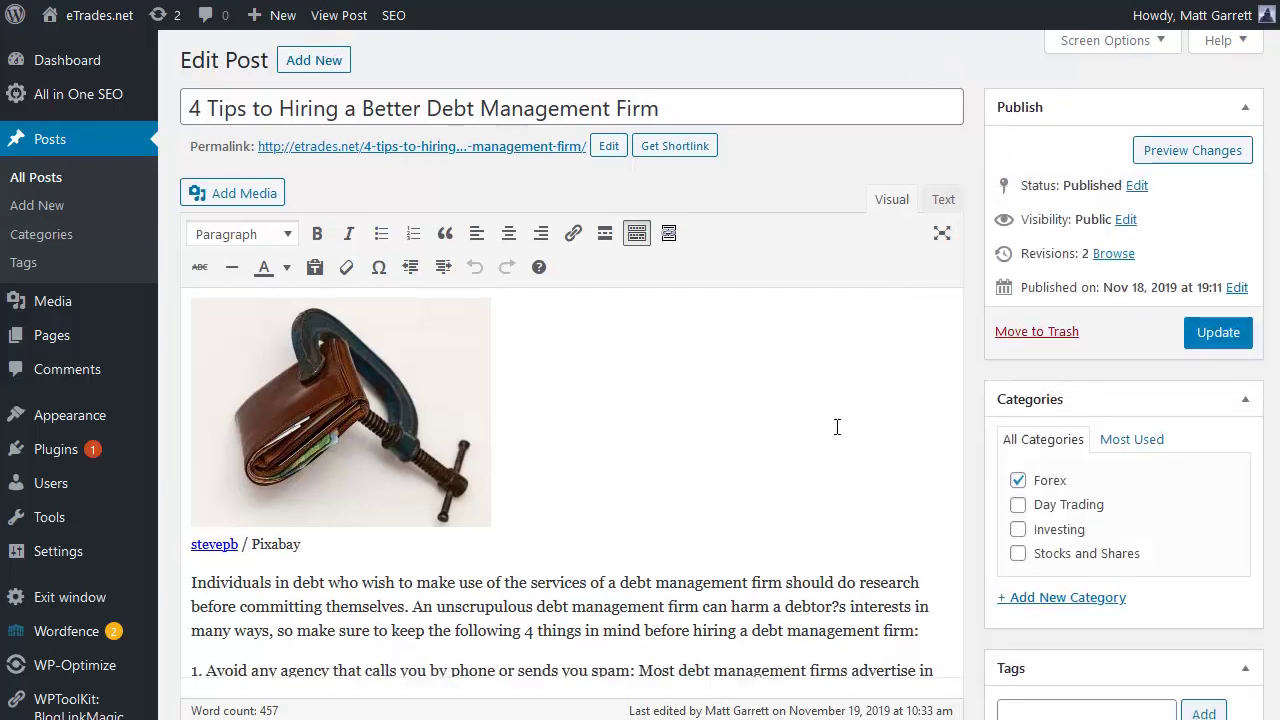
Add 'debt management plan companies' as a Heading 2 line below the Pixabay credit.
scroll(800, 425, "down", 2)
left_click(346, 356)
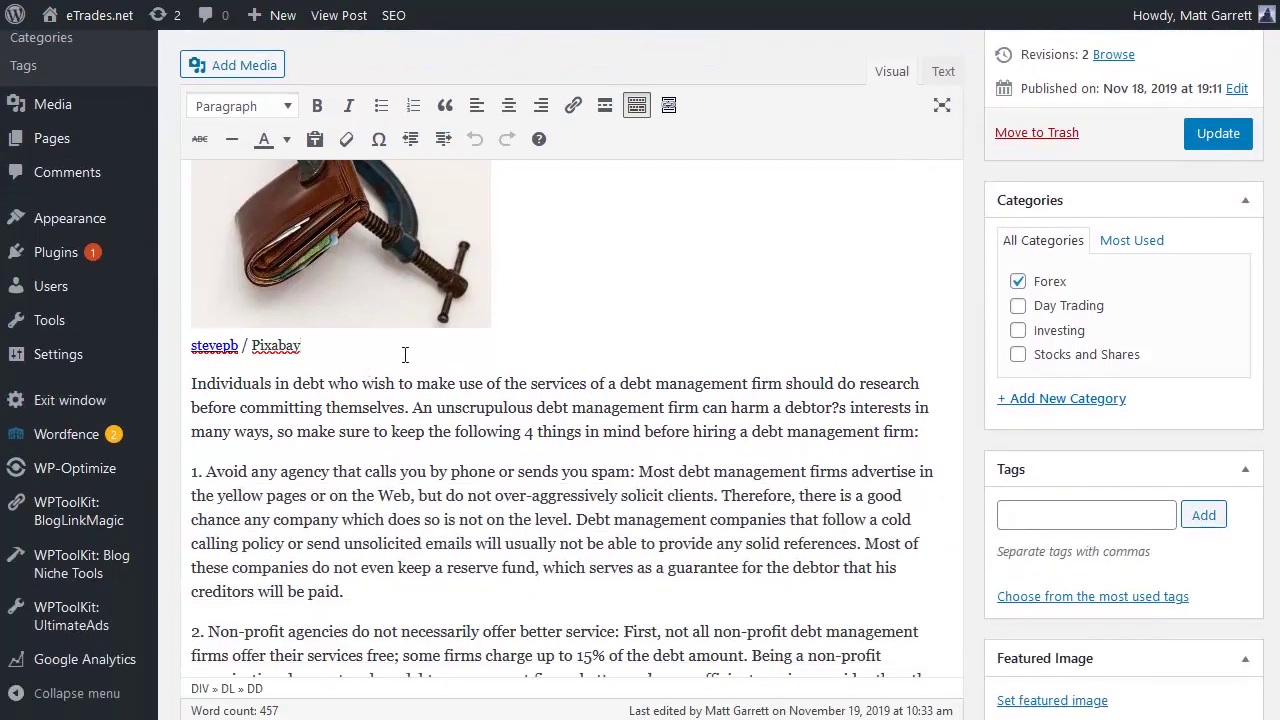
key("Return")
key("ctrl+v")
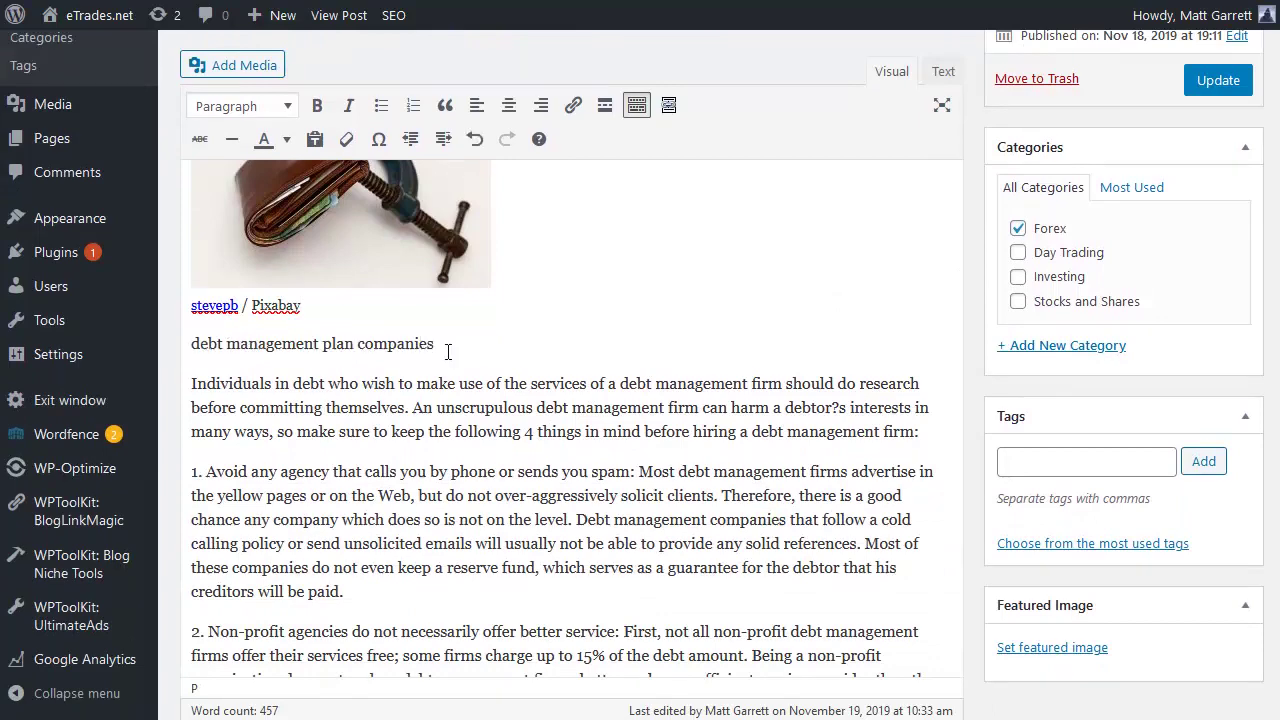
left_click_drag(436, 345, 191, 345)
key("ctrl+c")
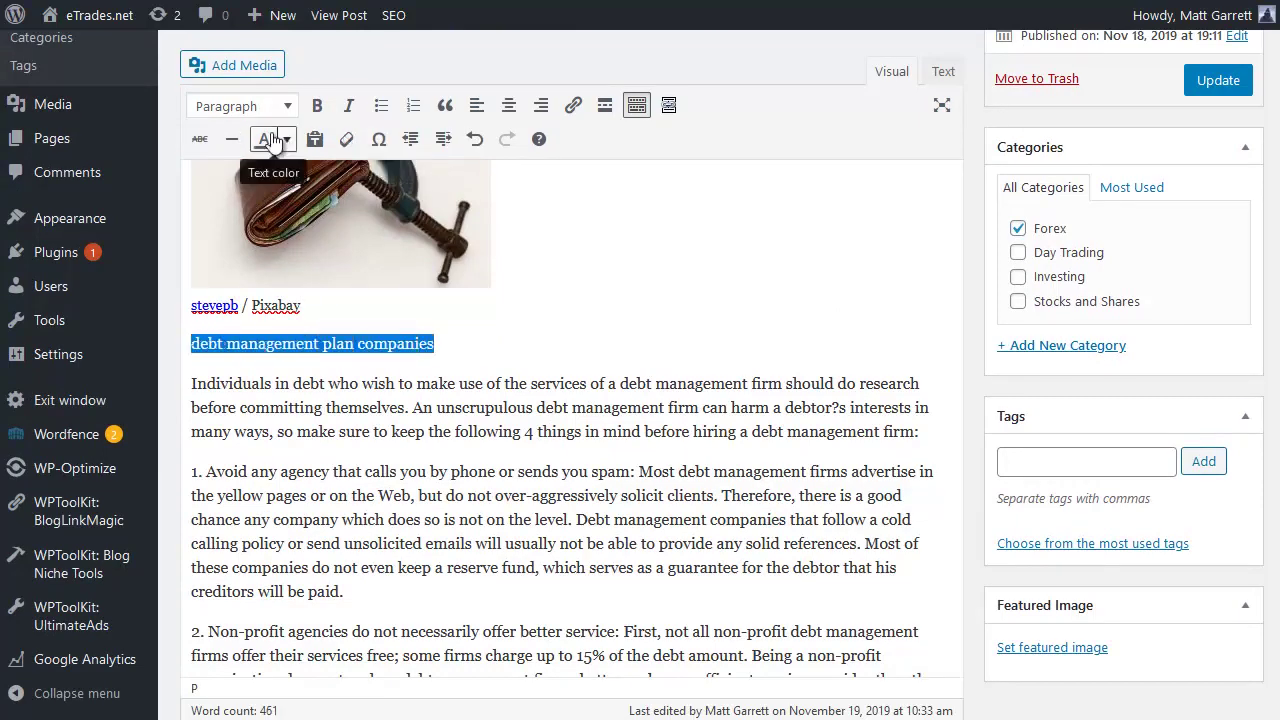
left_click(289, 106)
left_click(395, 223)
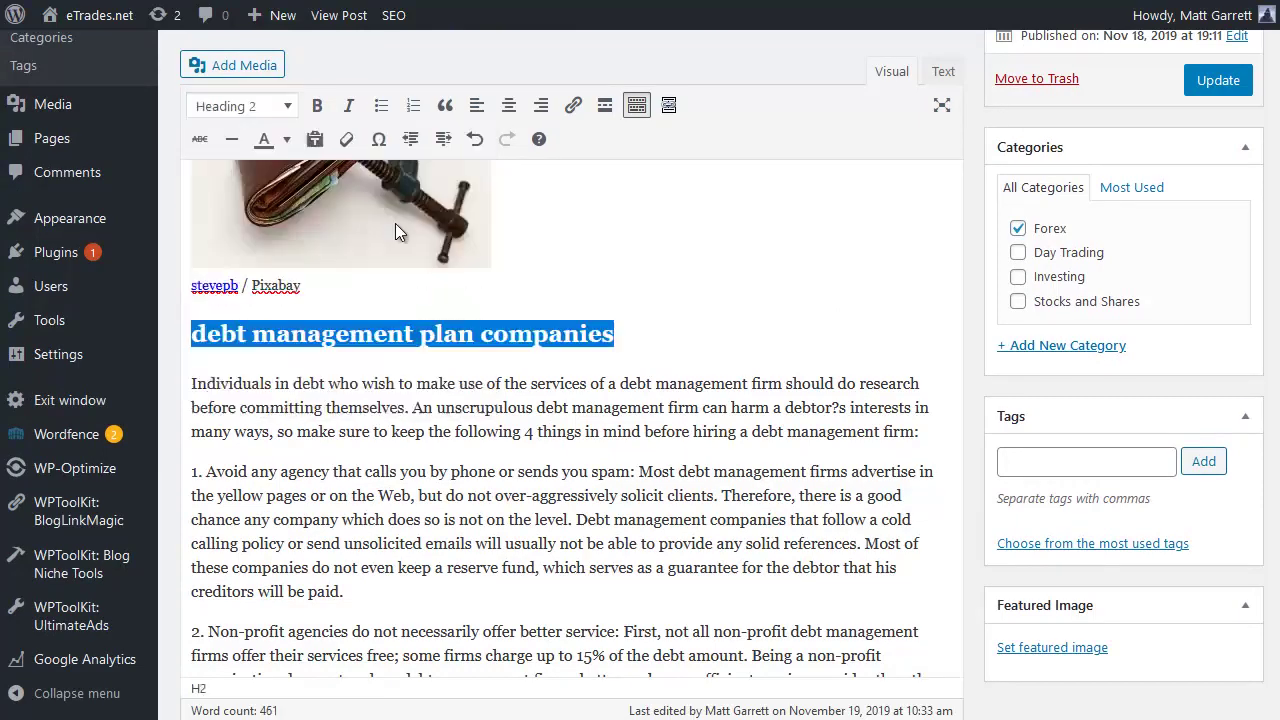
Tag the post with 'debt management plan companies'.
left_click(1058, 458)
key("ctrl+v")
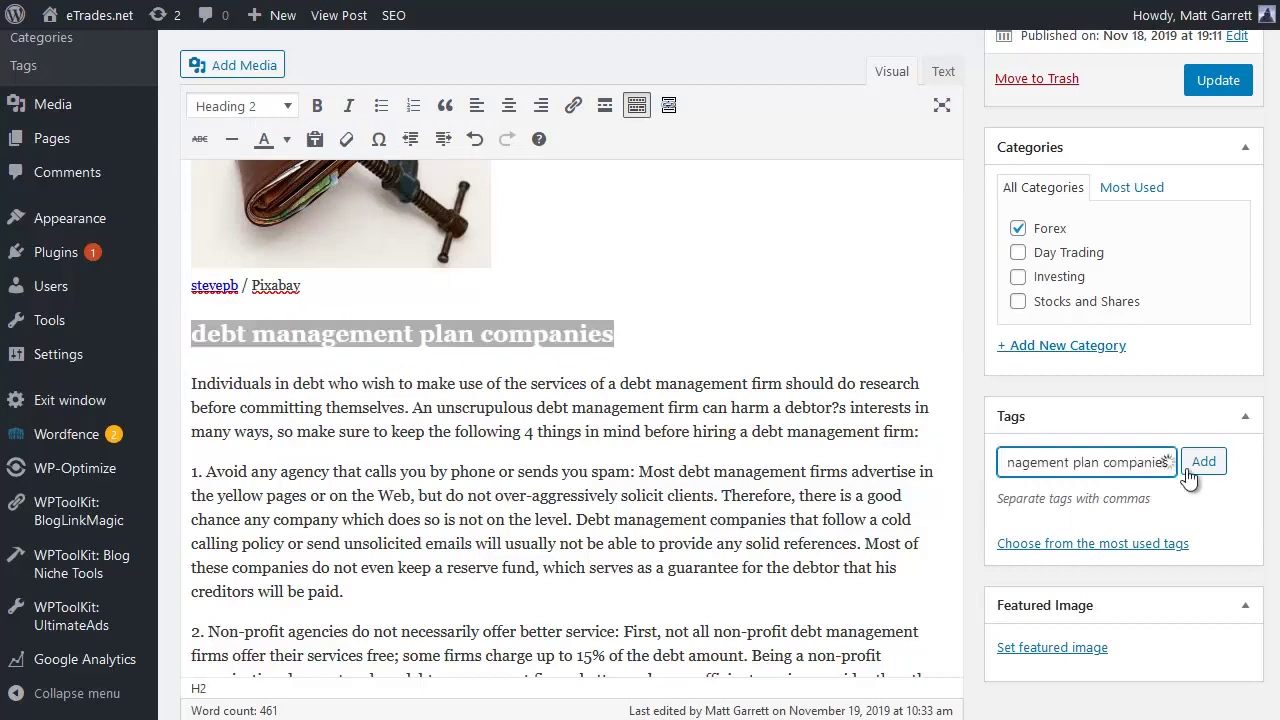
left_click(1205, 468)
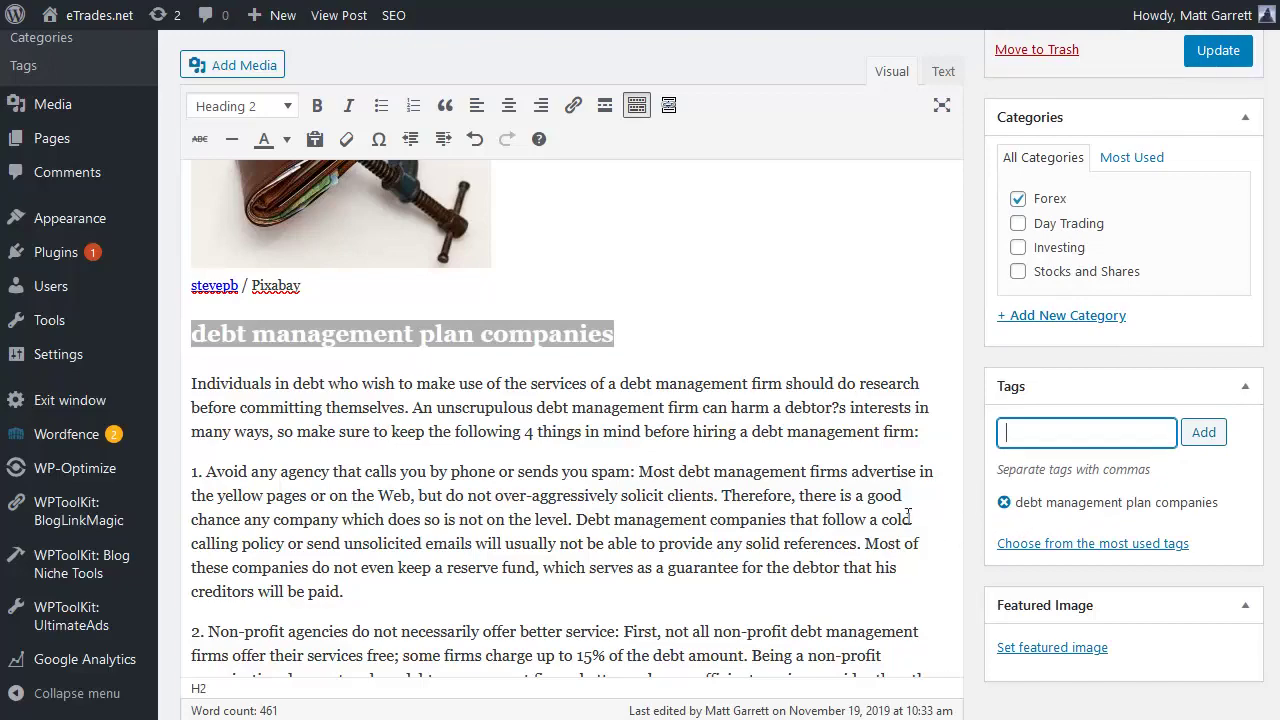
scroll(908, 516, "down", 6)
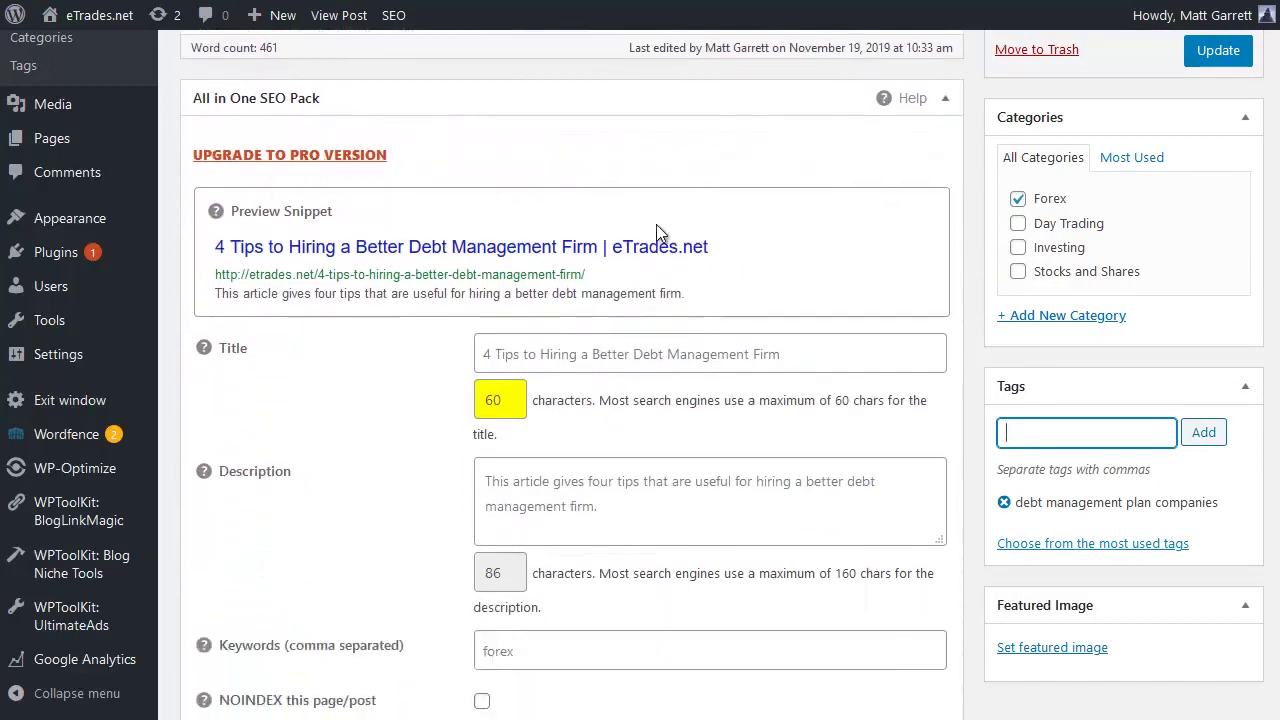
Enter 'debt management plan companies,' in the All in One SEO Pack Keywords field.
scroll(417, 401, "down", 2)
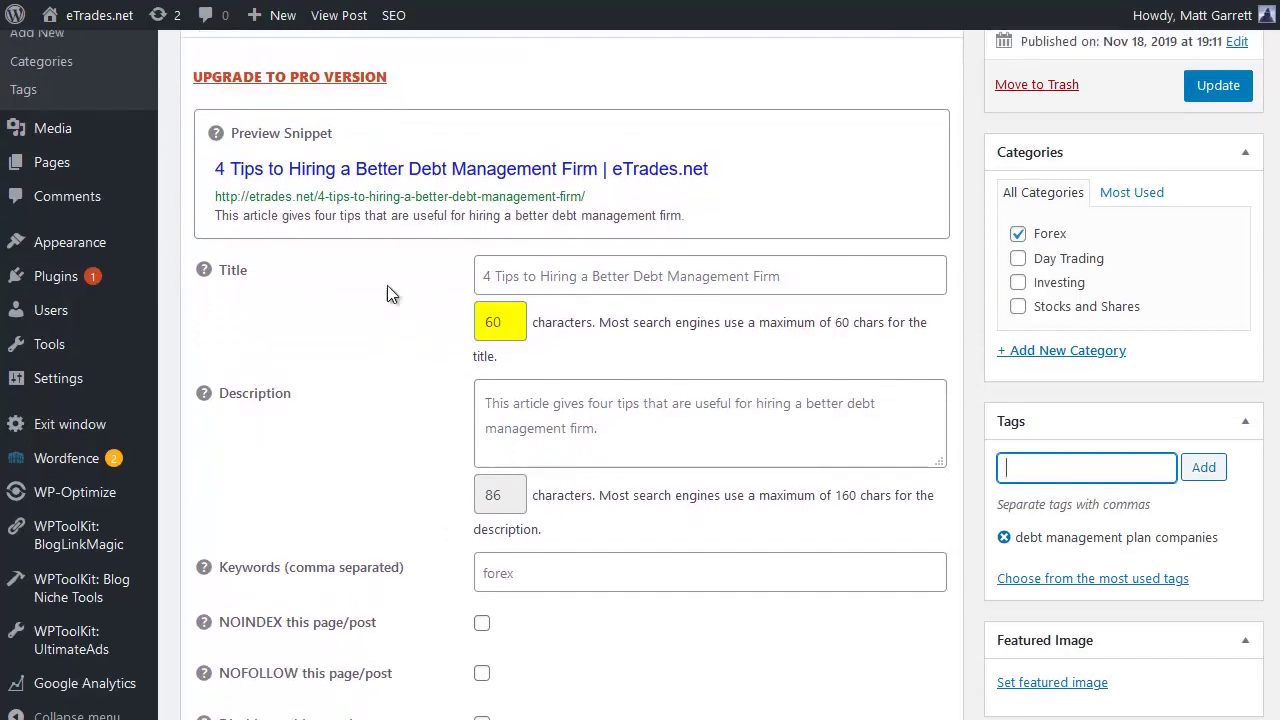
scroll(386, 200, "up", 1)
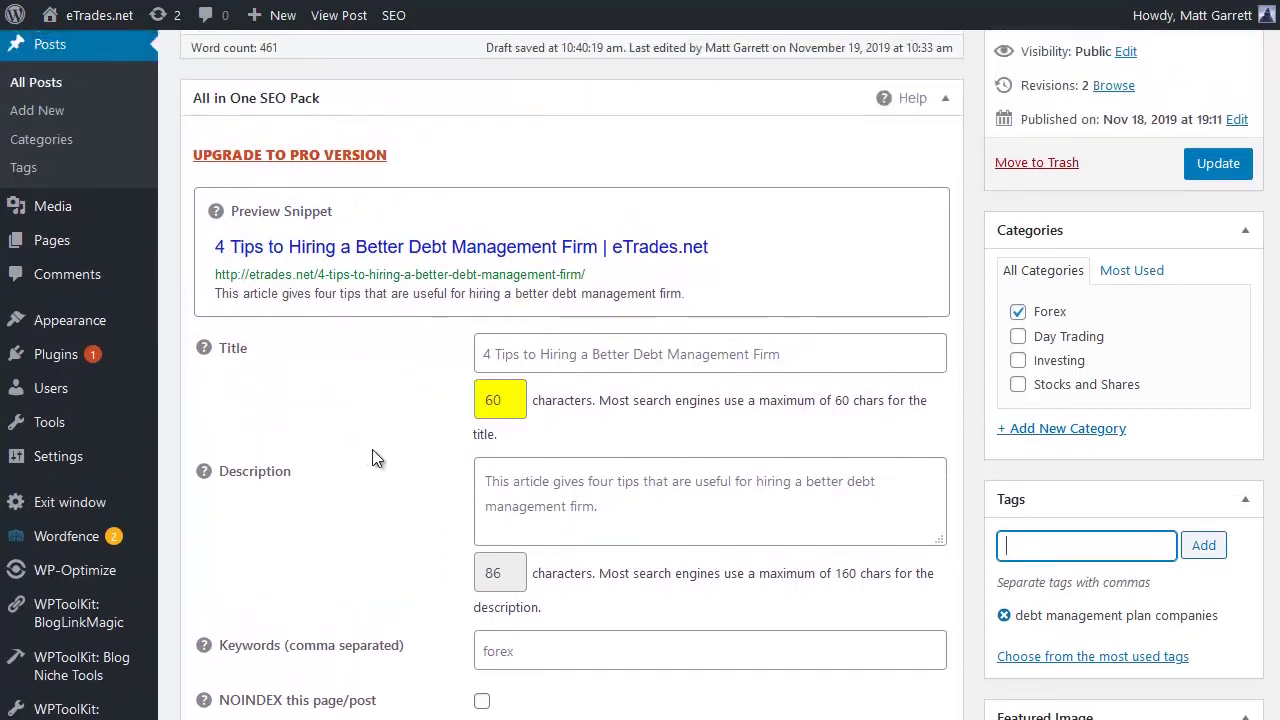
scroll(373, 455, "down", 1)
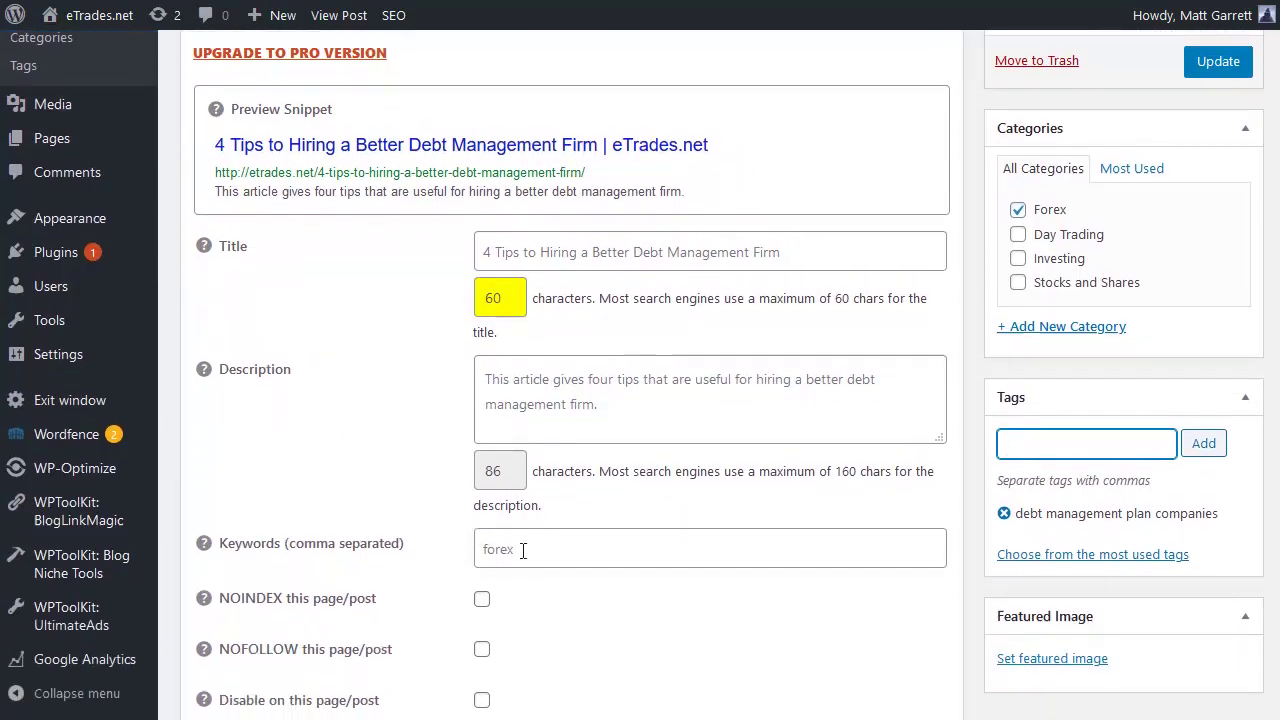
left_click(522, 550)
key("ctrl+v")
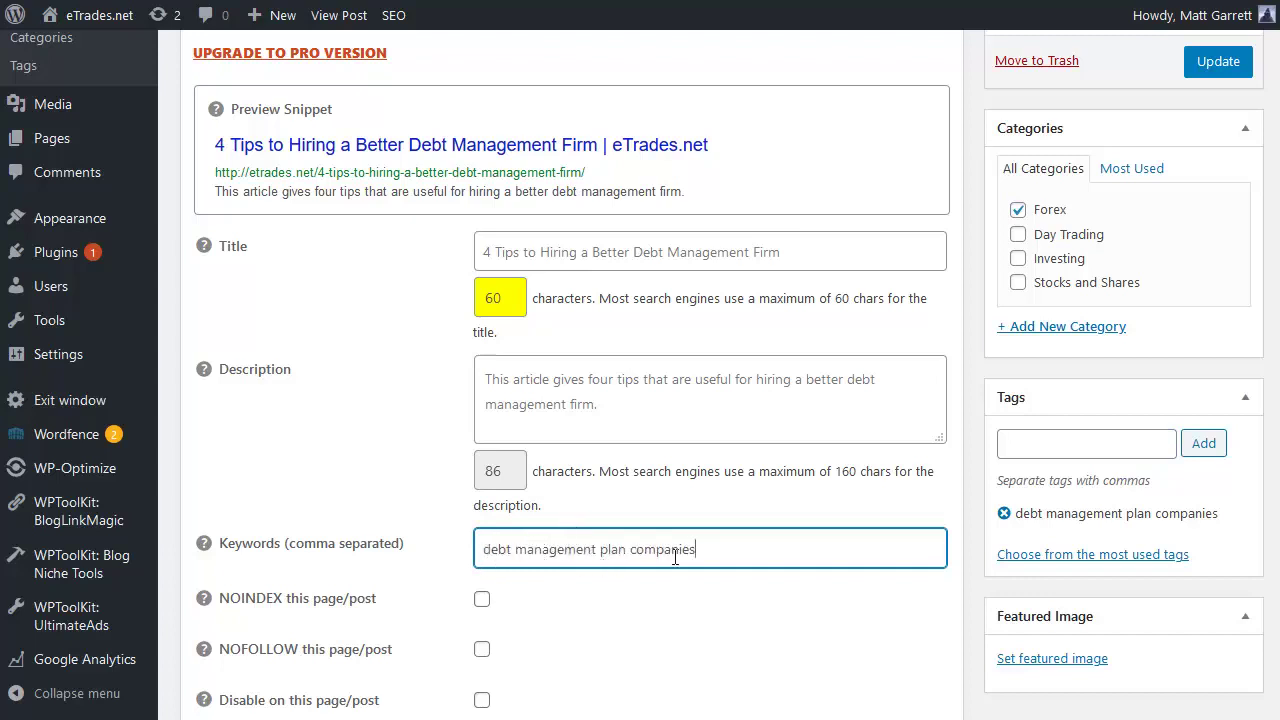
type(",")
Copy 'debt management services' from Notepad and append it, followed by a comma, to the keywords.
left_click(1278, 511)
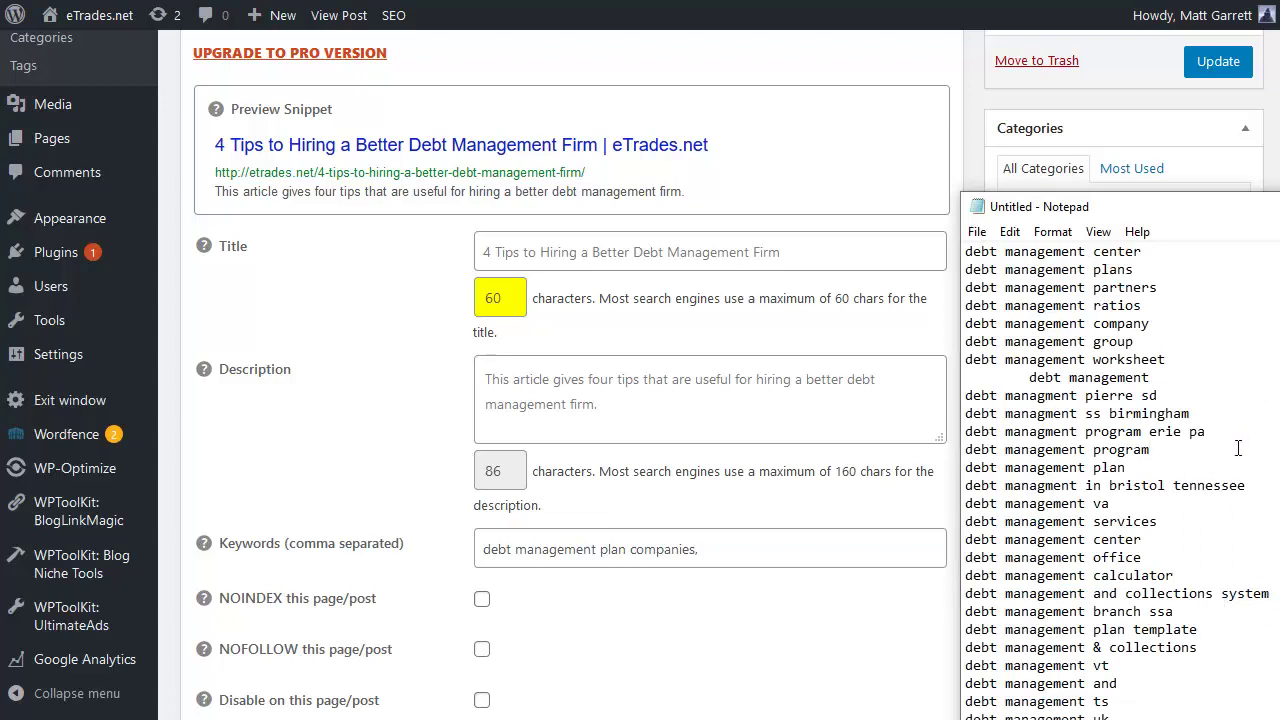
scroll(1236, 445, "up", 2)
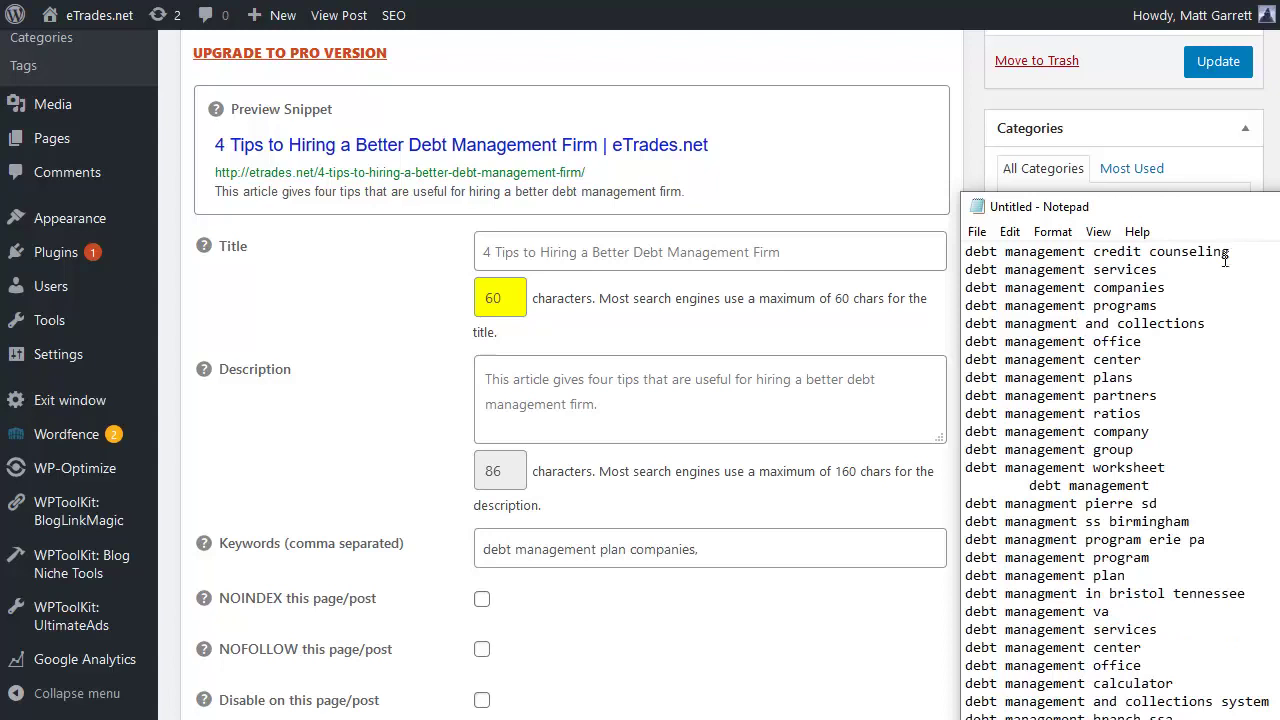
left_click_drag(1186, 270, 962, 270)
key("ctrl+c")
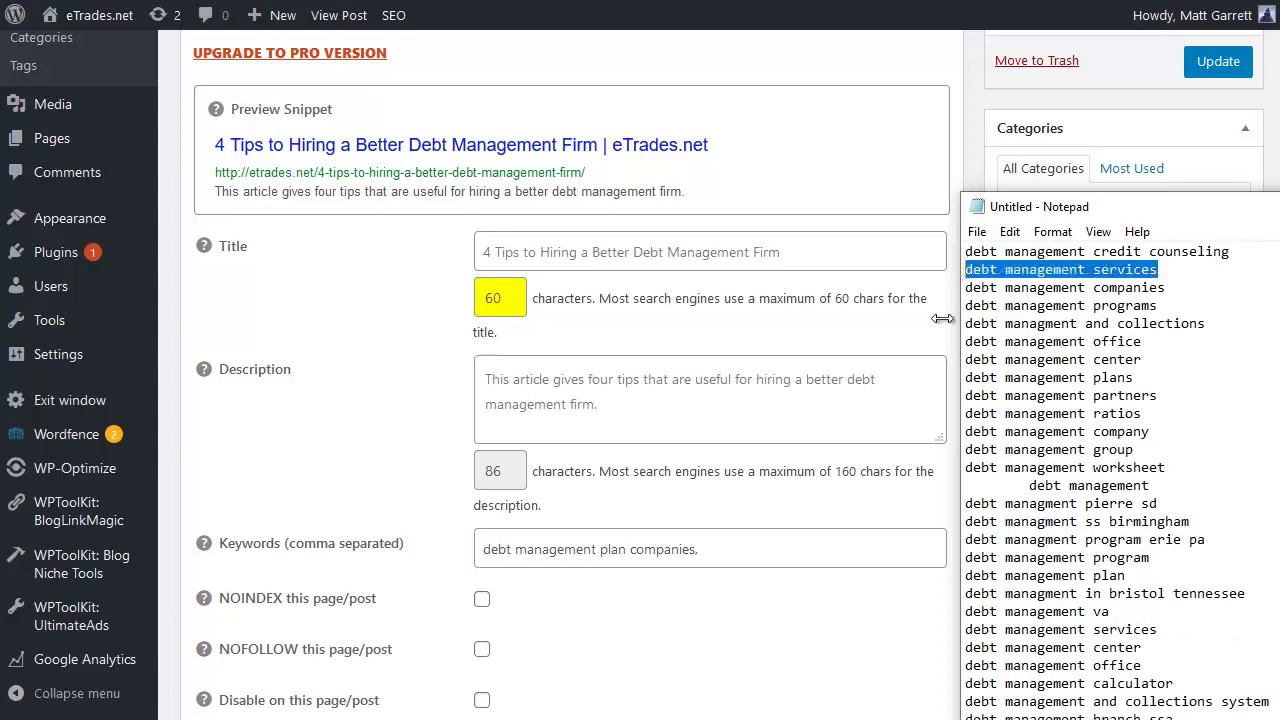
left_click(726, 540)
key("ctrl+v")
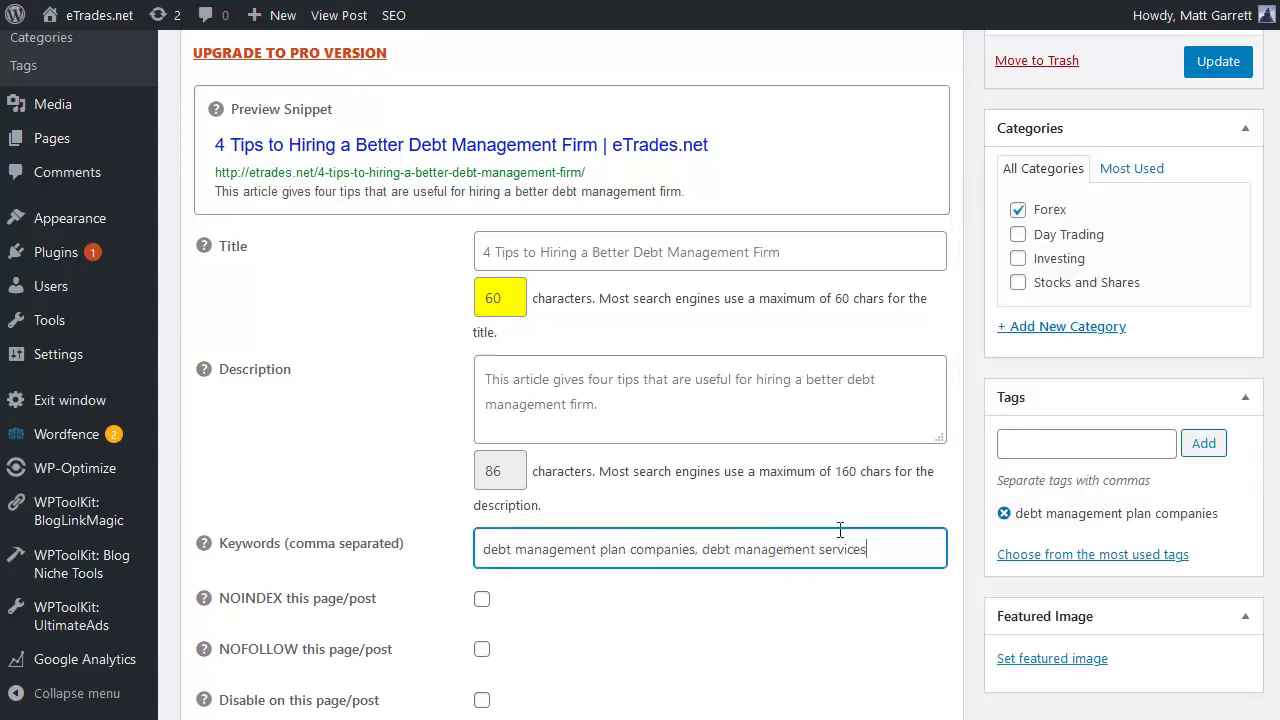
type(",")
Copy 'debt management center' from Notepad and append it as the final keyword.
key("alt+Tab")
scroll(1243, 487, "down", 2)
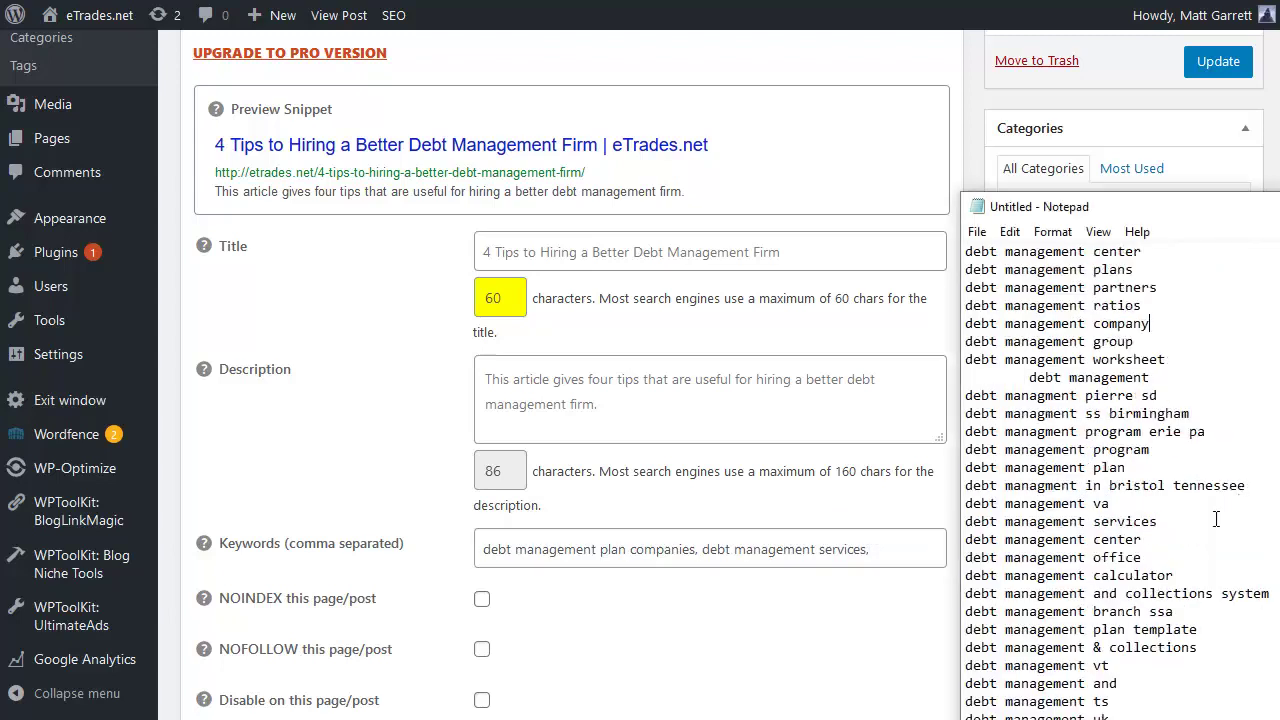
left_click_drag(1142, 539, 905, 553)
key("ctrl+c")
left_click(900, 551)
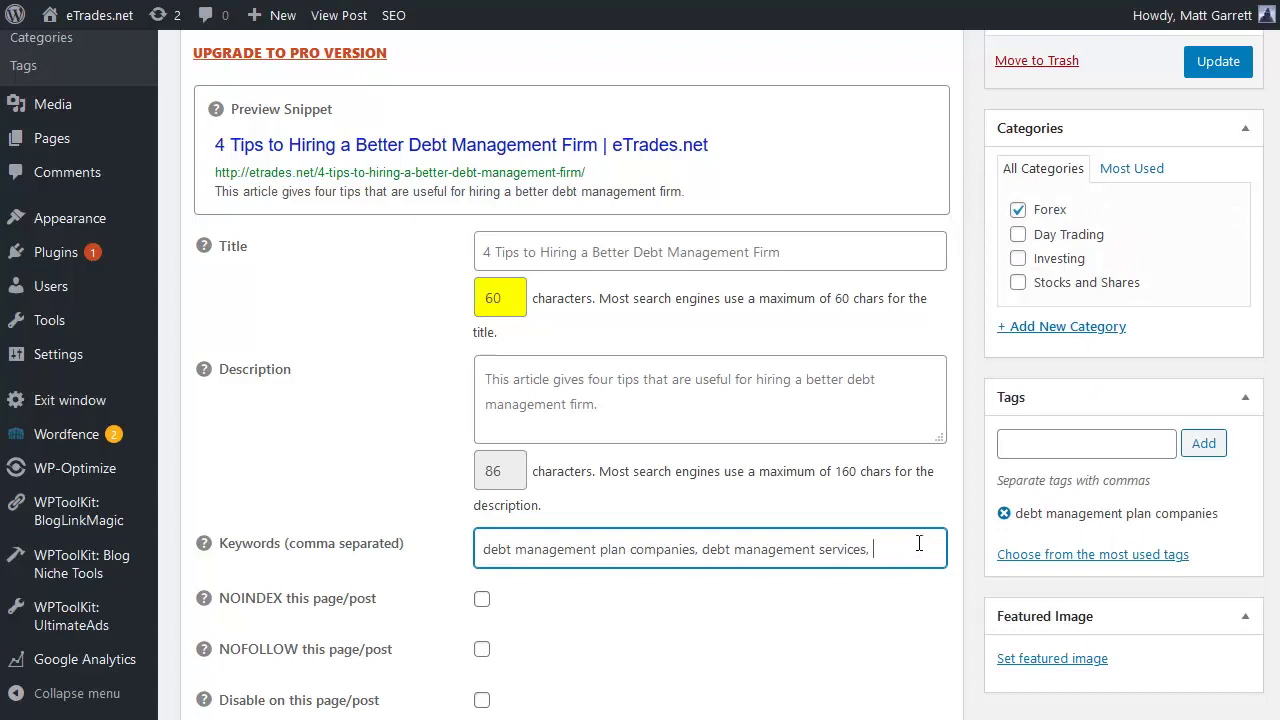
key("ctrl+v")
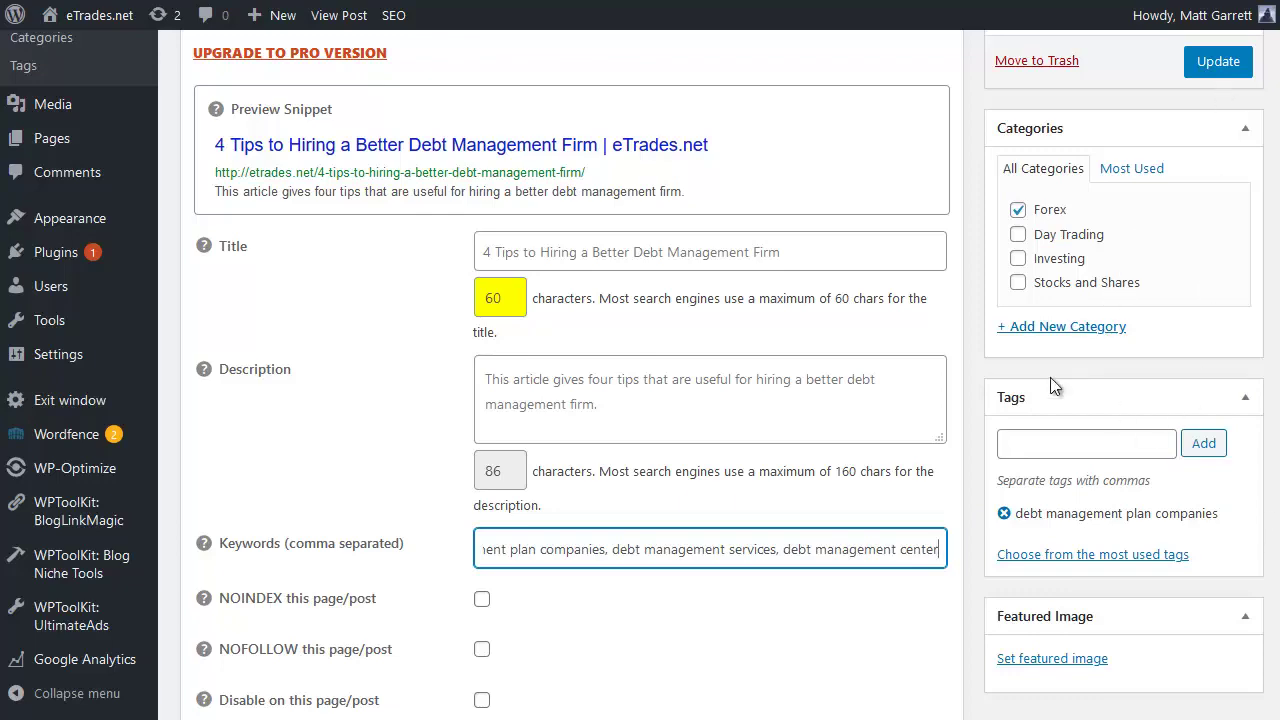
scroll(952, 203, "up", 10)
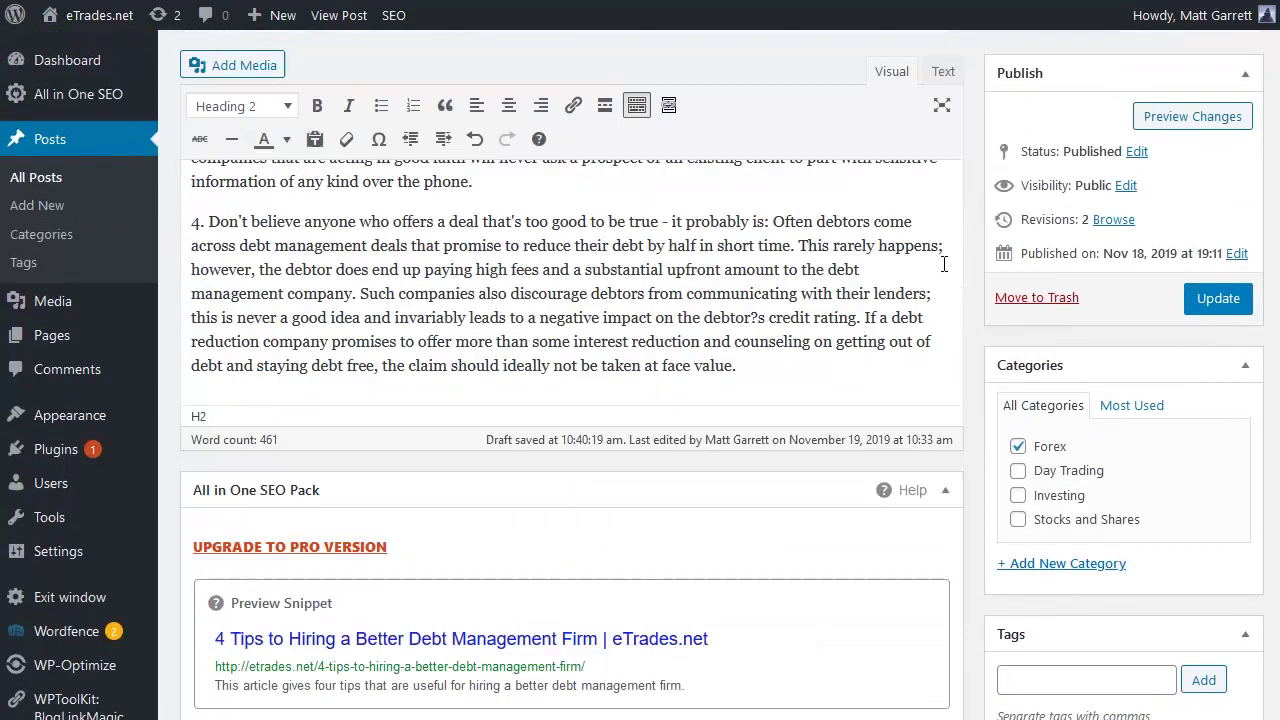
Update the debt management post to save the new SEO keywords and other edits.
left_click(1236, 306)
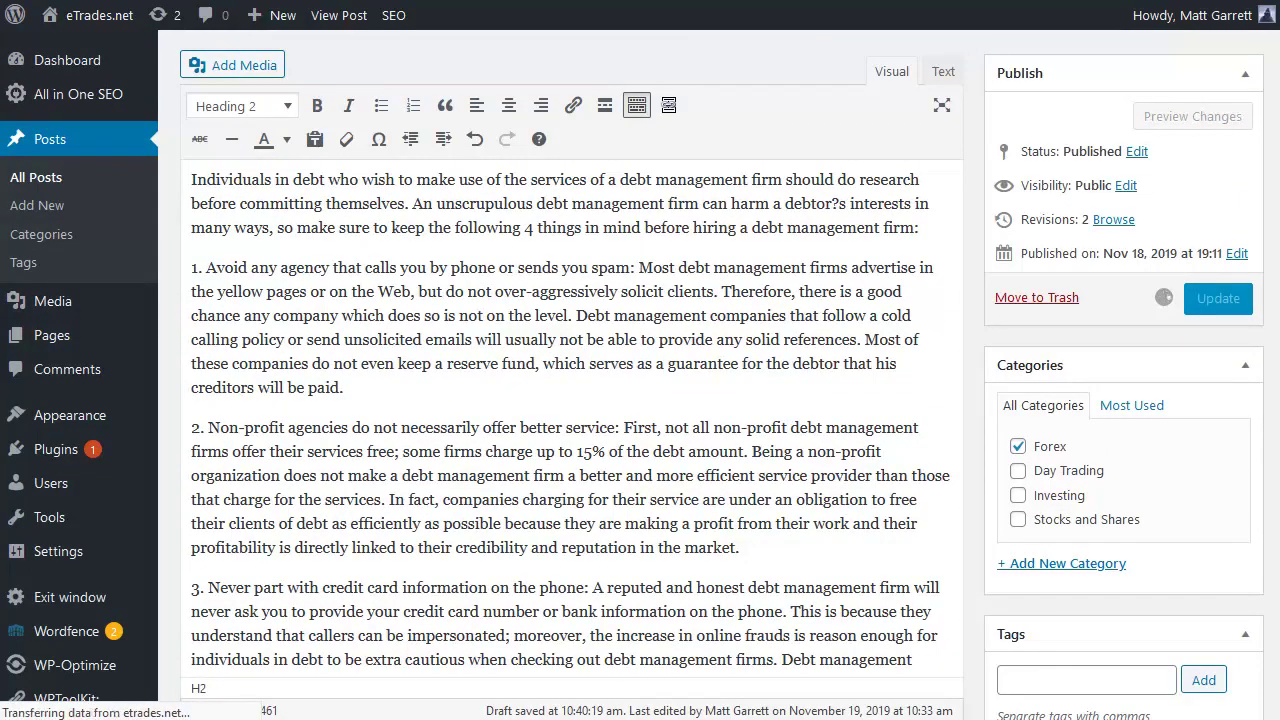